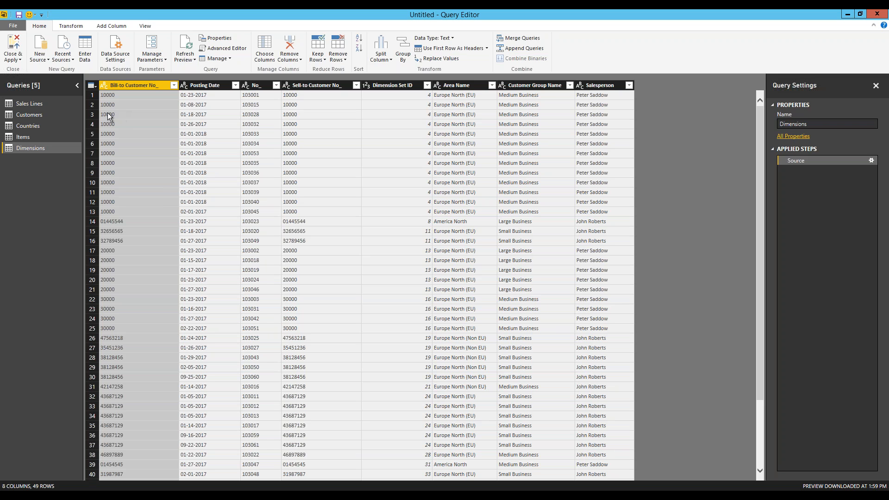
- Preview the Sales Lines, Customers, Countries, Items and Dimensions queries, then close and apply the changes
left_click(37, 103)
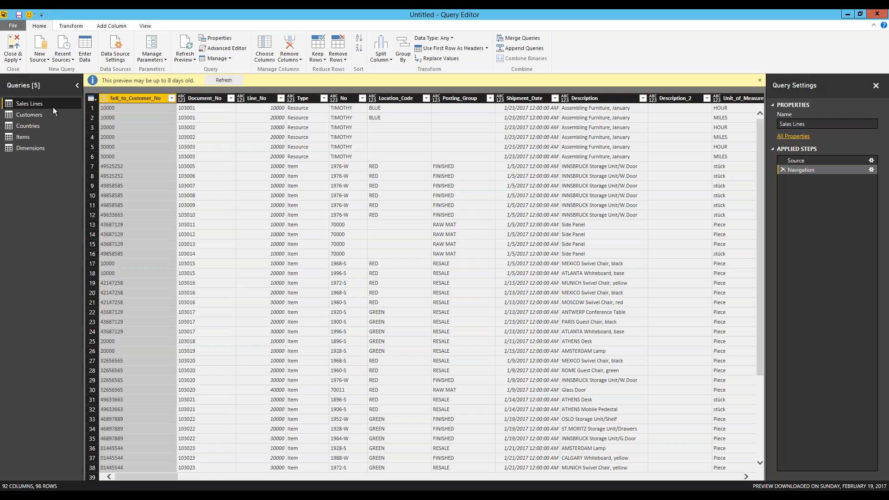
left_click(40, 115)
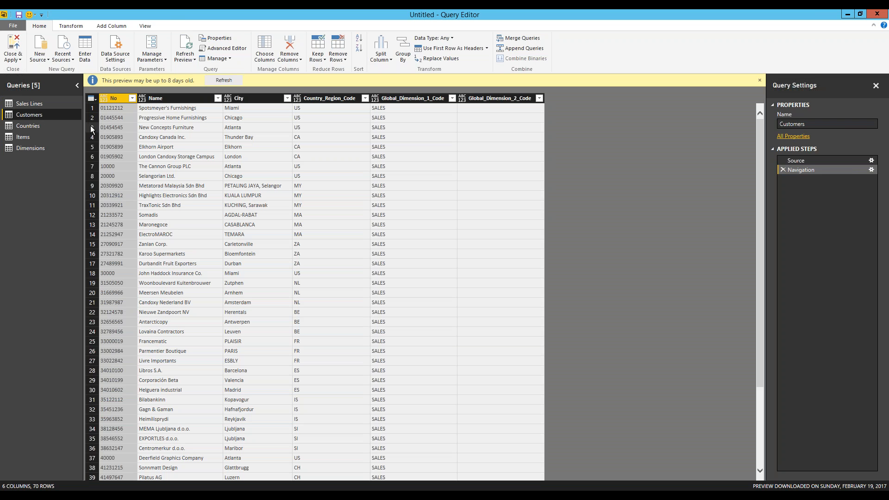
left_click(54, 126)
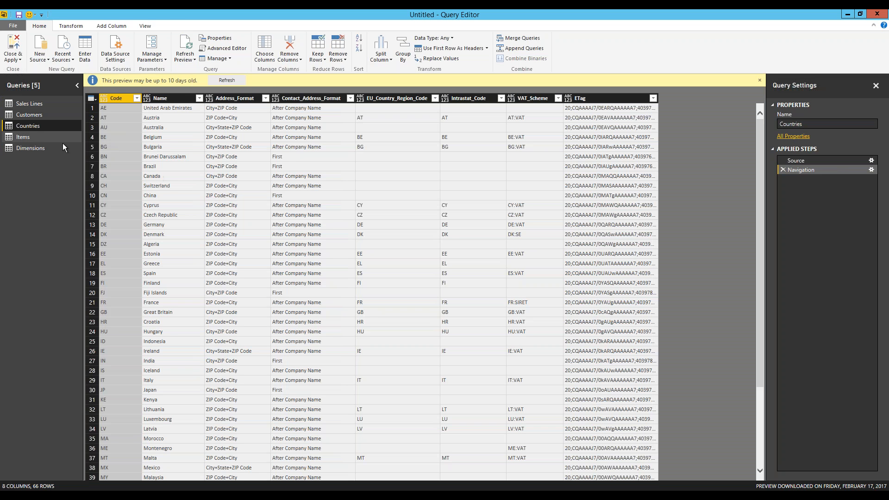
left_click(39, 140)
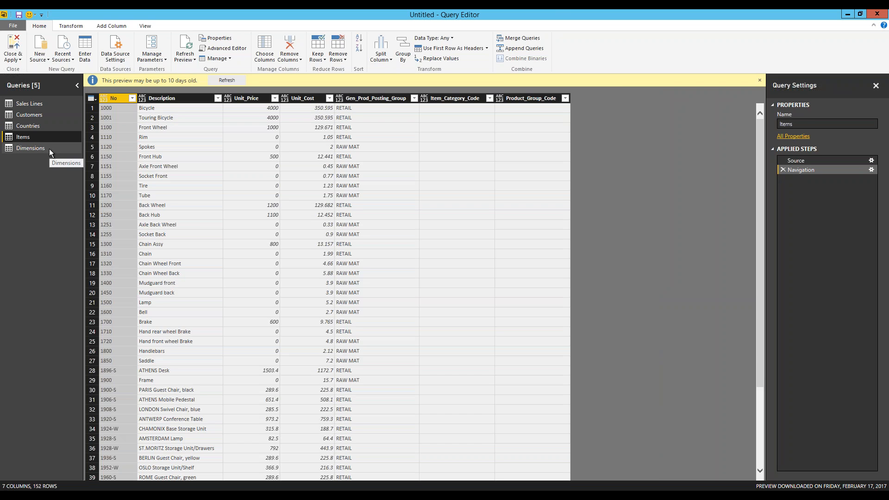
left_click(49, 148)
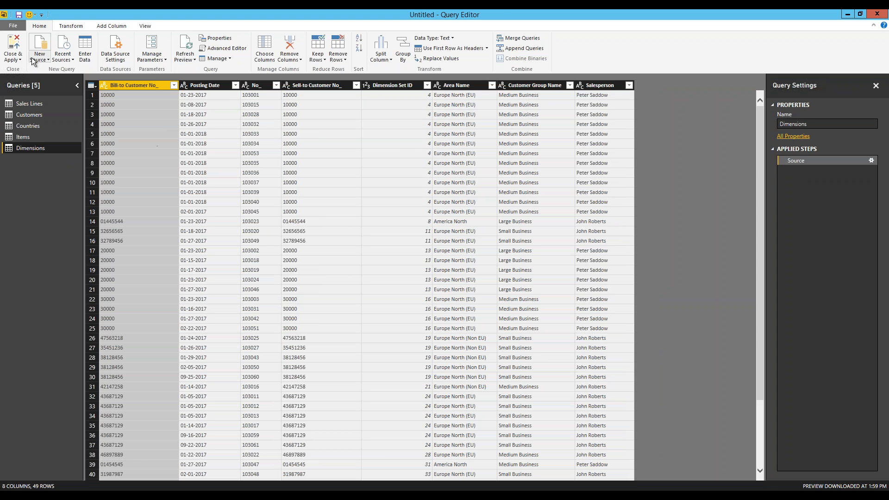
left_click(16, 45)
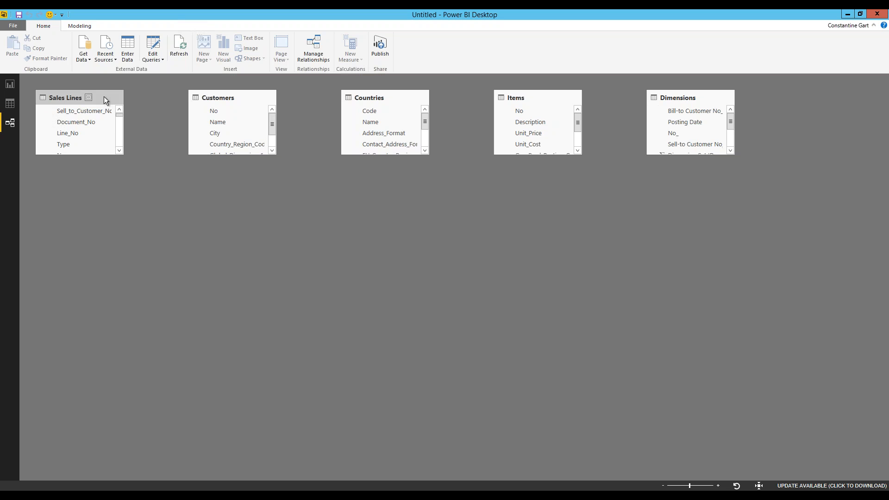
- Centre and enlarge Sales Lines and Dimensions, and relate Sales Lines Document_No to Dimensions No_
left_click_drag(104, 97, 406, 250)
left_click_drag(417, 310, 418, 376)
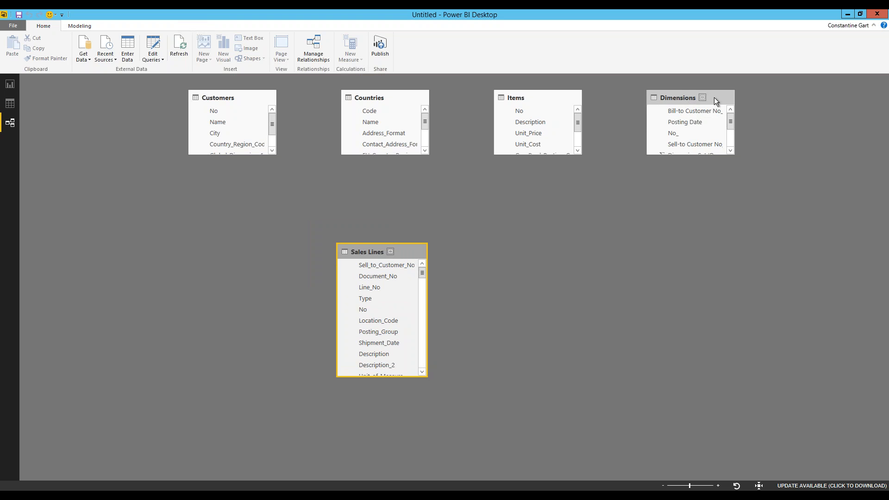
left_click_drag(714, 97, 560, 206)
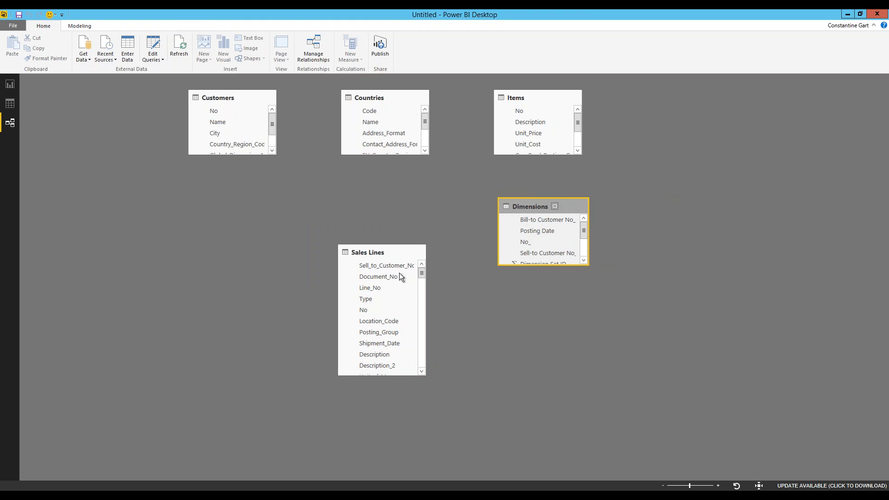
left_click_drag(553, 265, 554, 280)
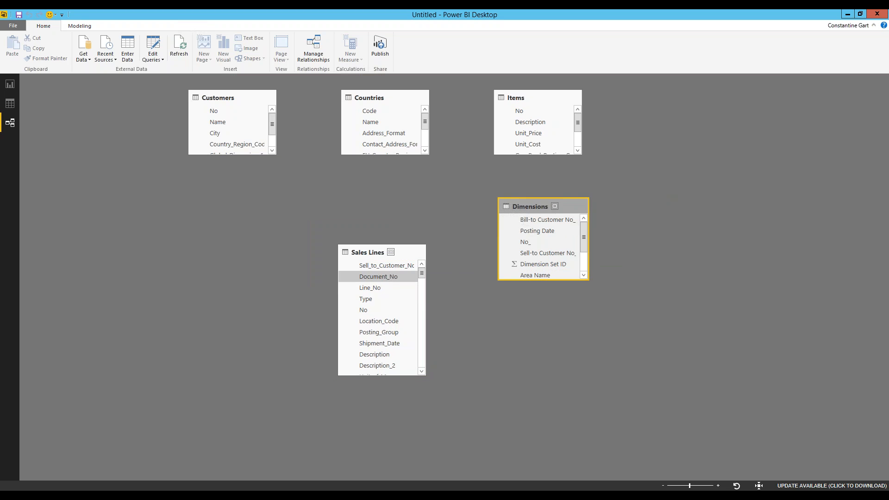
left_click_drag(378, 277, 522, 249)
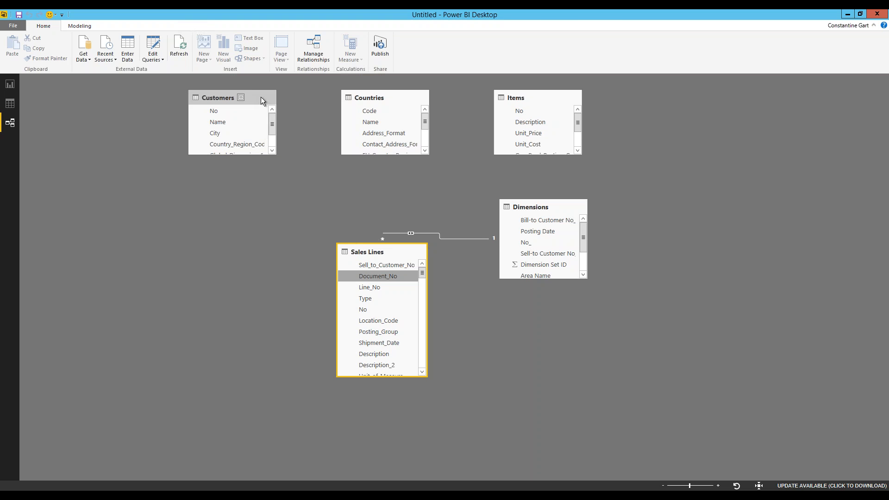
- Move Items to the lower left, Customers near Sales Lines, and Countries to the upper left
left_click_drag(478, 138, 366, 310)
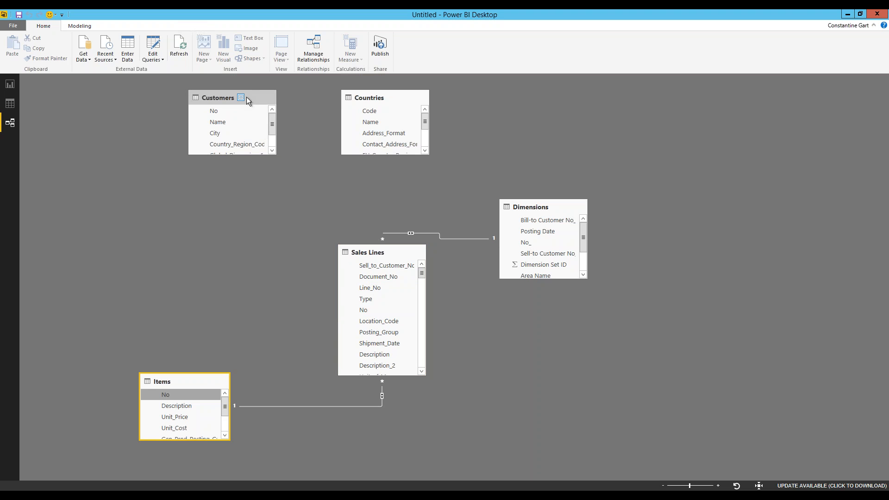
left_click_drag(252, 98, 366, 276)
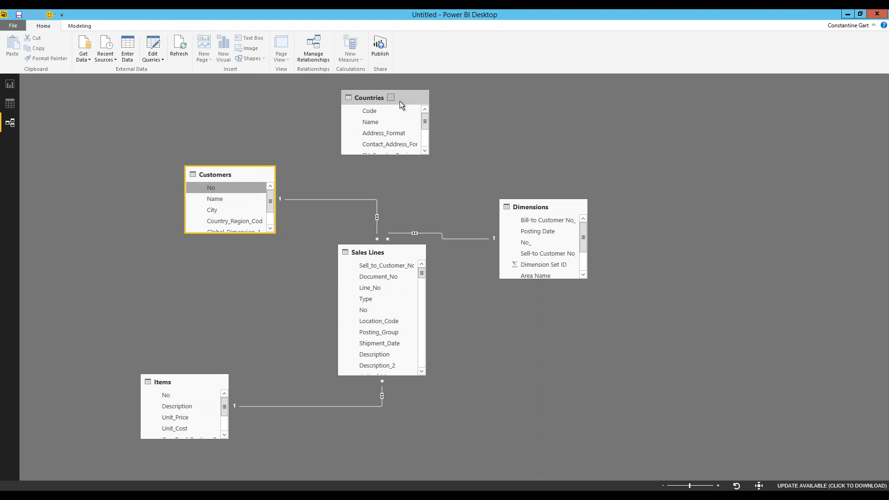
left_click_drag(407, 98, 243, 221)
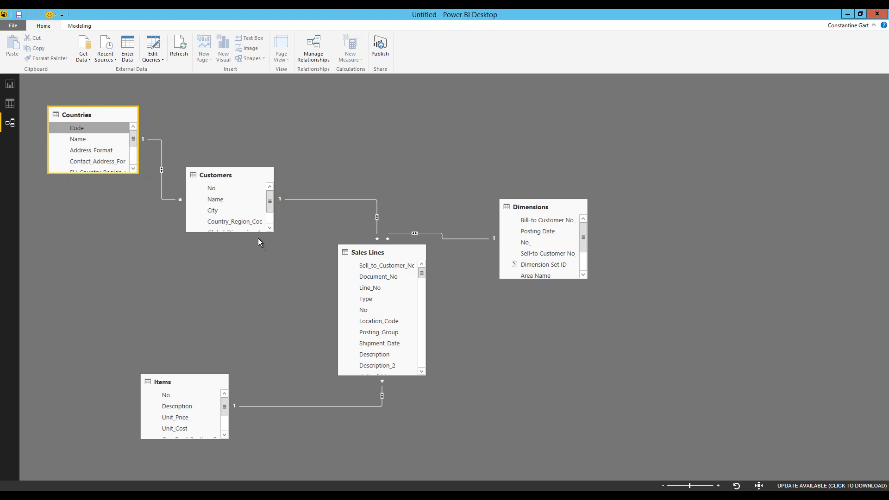
- Show the Sales Lines table in Data view
left_click(15, 105)
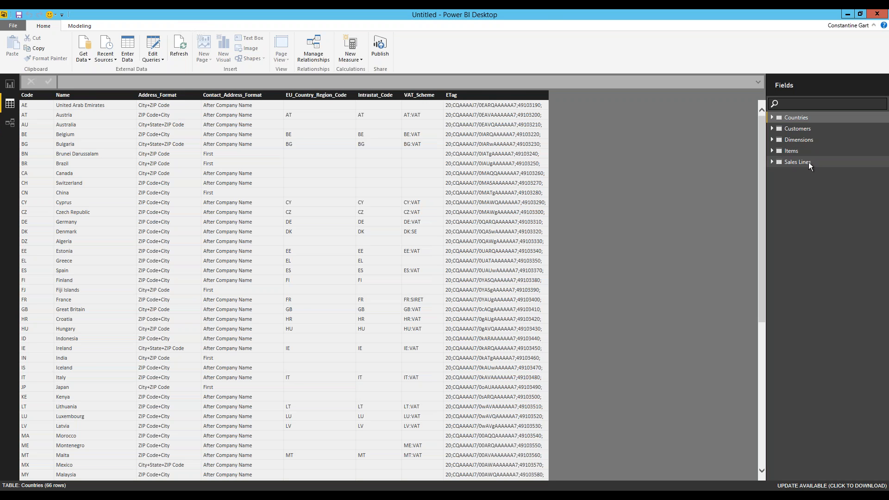
left_click(813, 163)
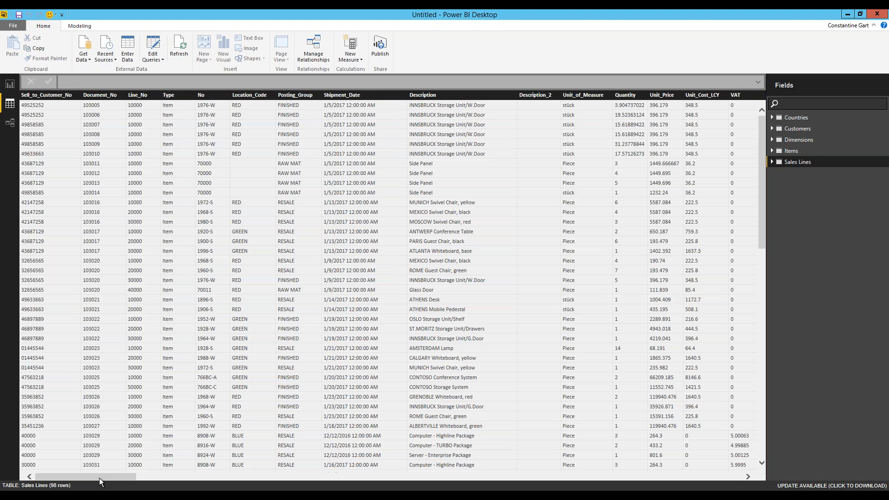
left_click_drag(99, 477, 165, 475)
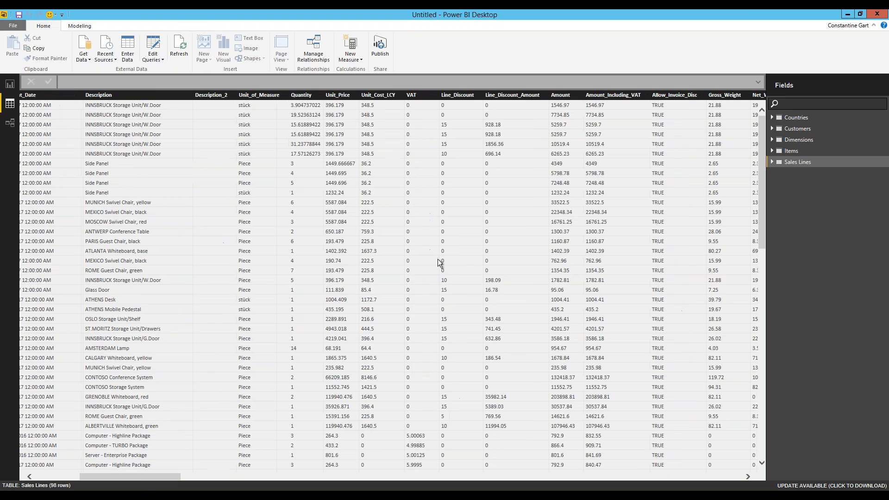
- Make the Amount column a Decimal Number formatted as English (United States) dollar currency
left_click(568, 120)
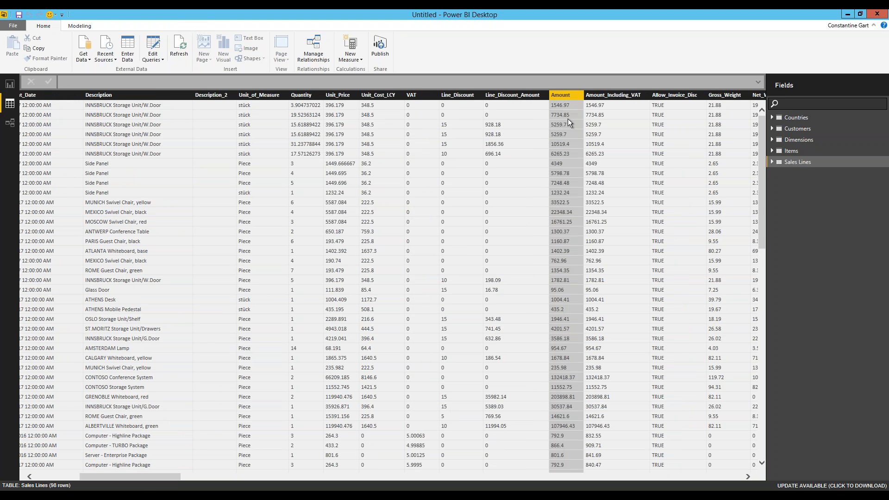
left_click(91, 27)
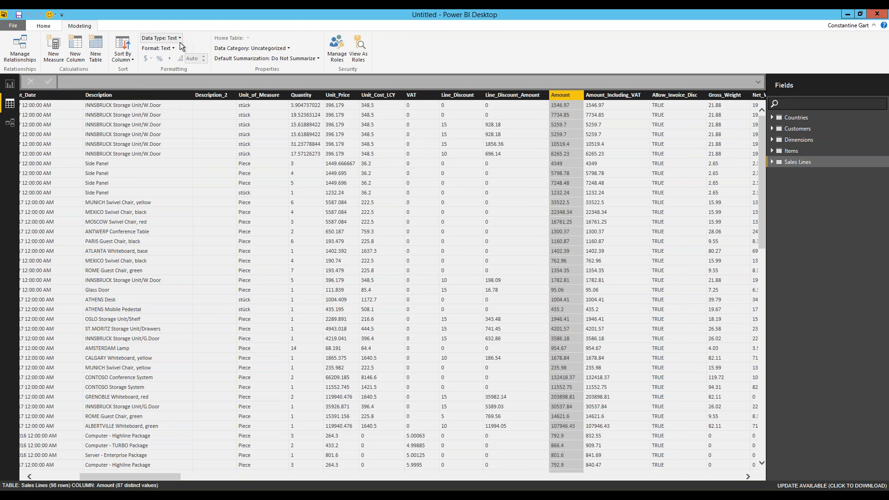
left_click(179, 39)
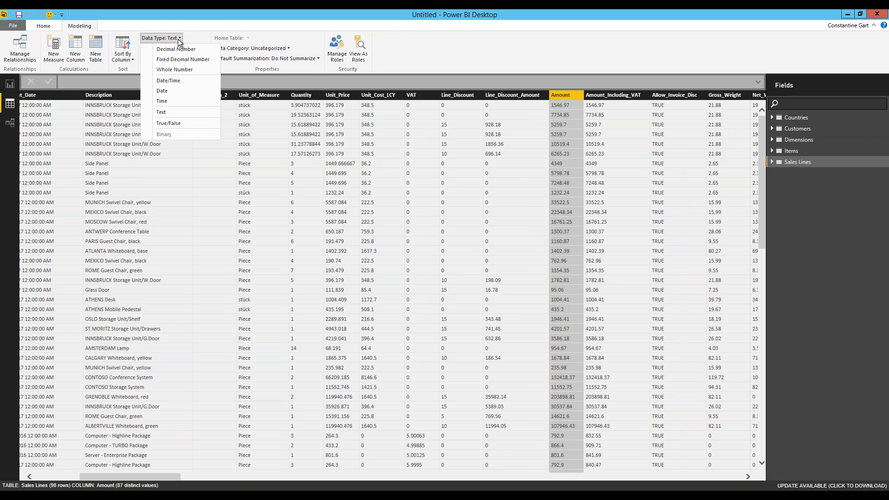
left_click(179, 49)
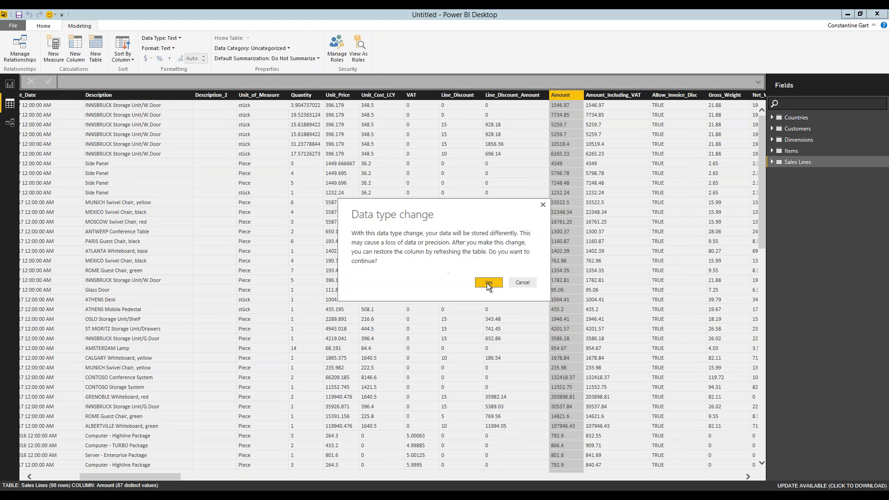
left_click(487, 283)
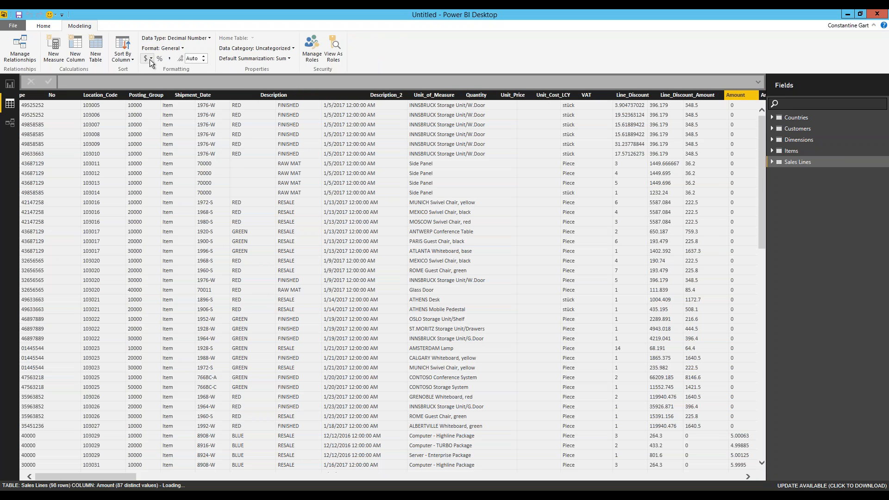
left_click(149, 58)
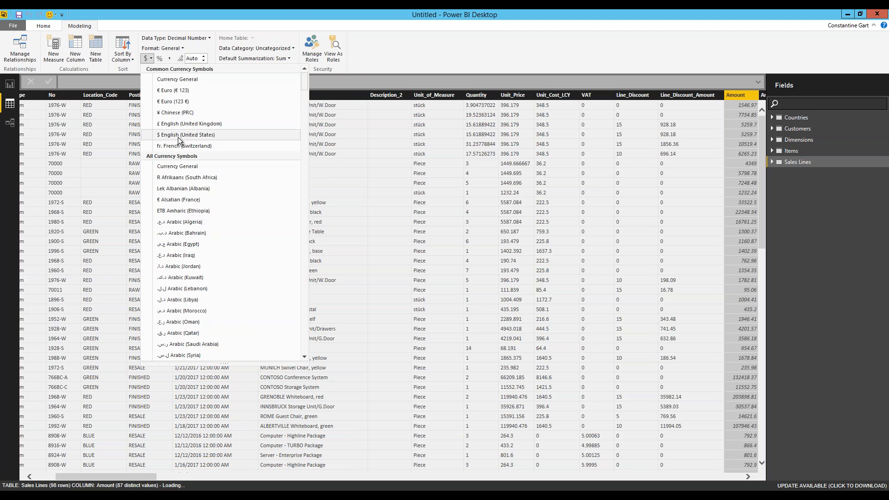
left_click(178, 135)
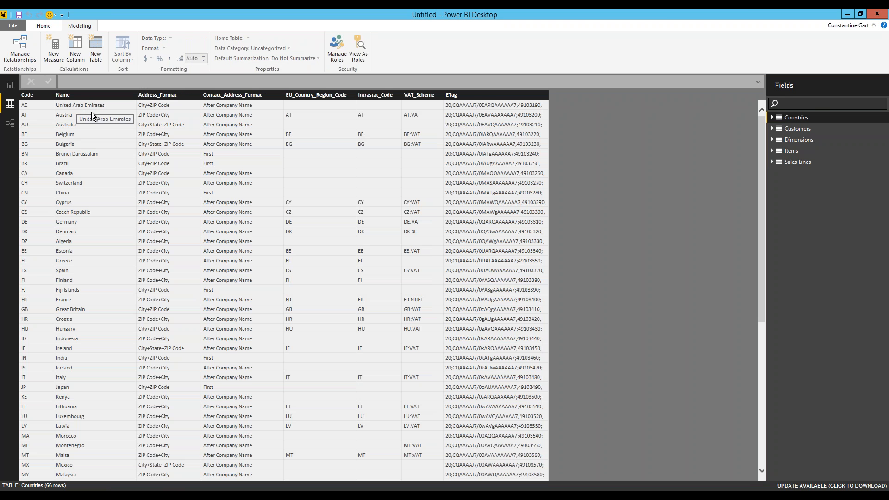
- Set the Countries Name column's data category to Country/Region, then go to the Report view
left_click(88, 126)
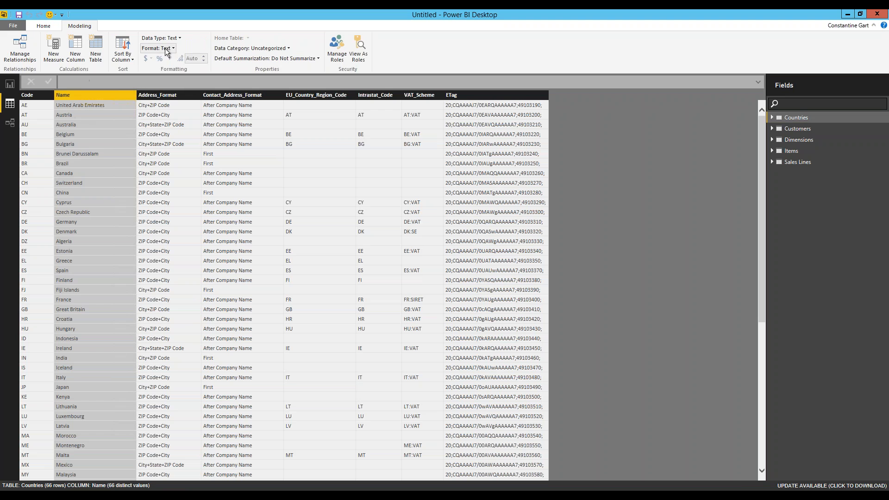
left_click(261, 49)
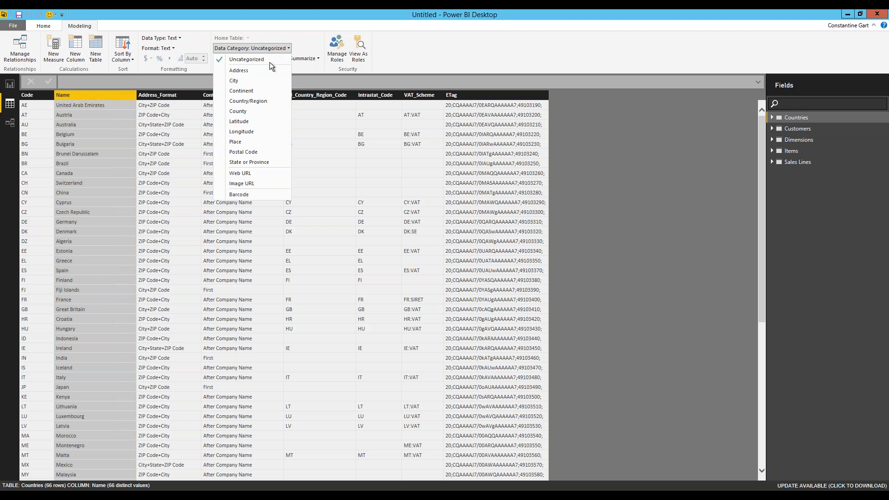
left_click(263, 105)
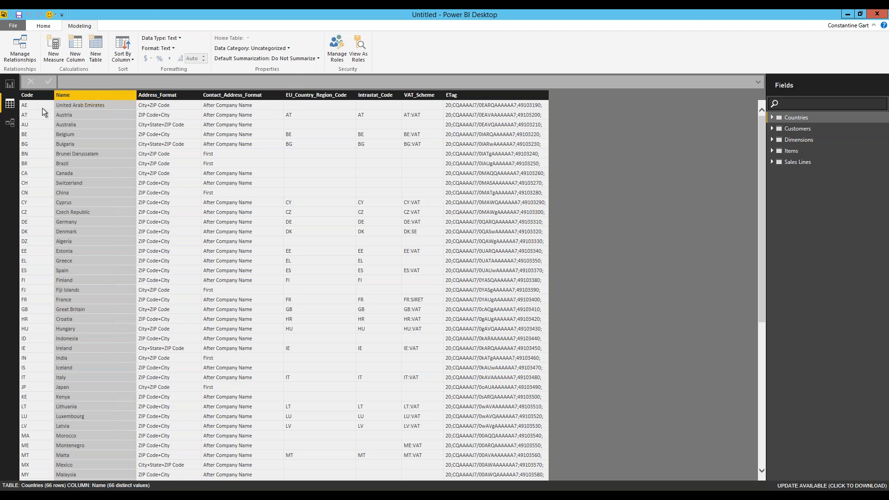
left_click(10, 84)
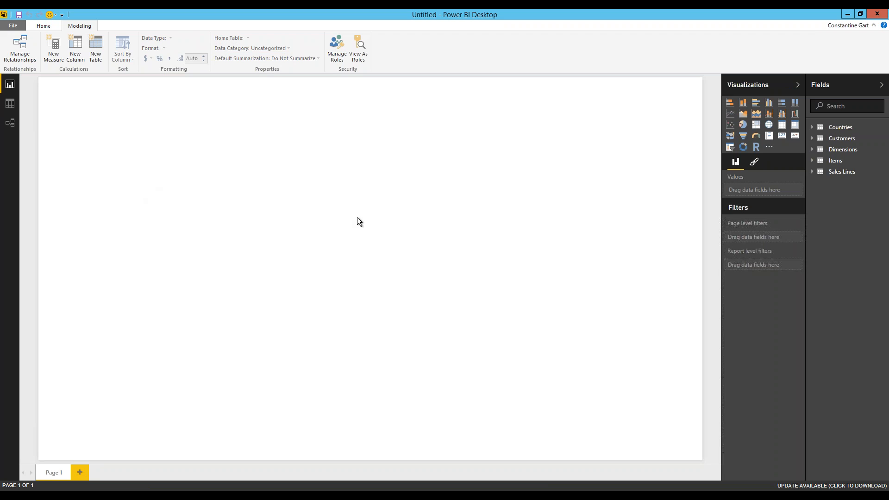
- Add a stacked column chart with Dimensions Area Name on the axis and Sales Lines Amount as values
left_click(743, 104)
left_click(842, 151)
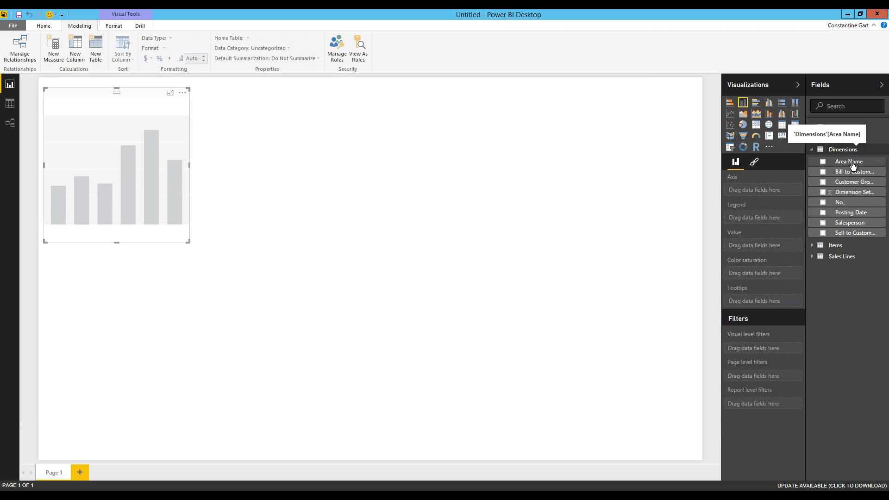
left_click_drag(853, 165, 816, 179)
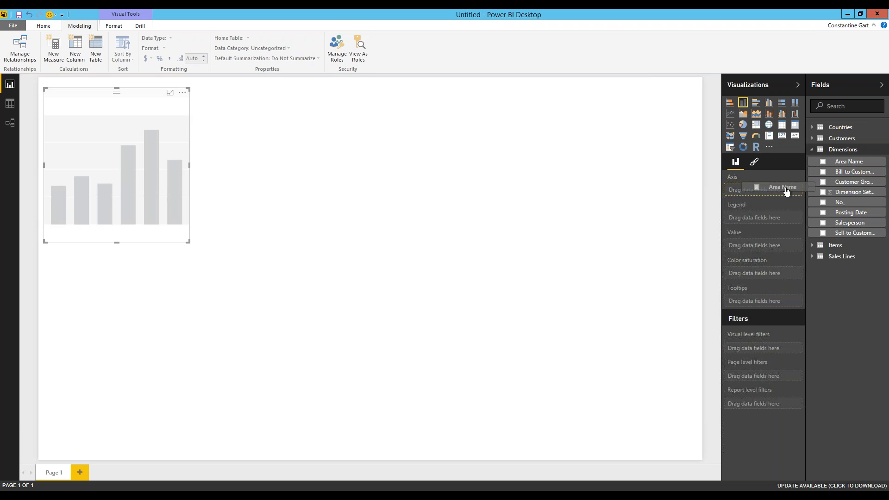
left_click_drag(786, 191, 781, 192)
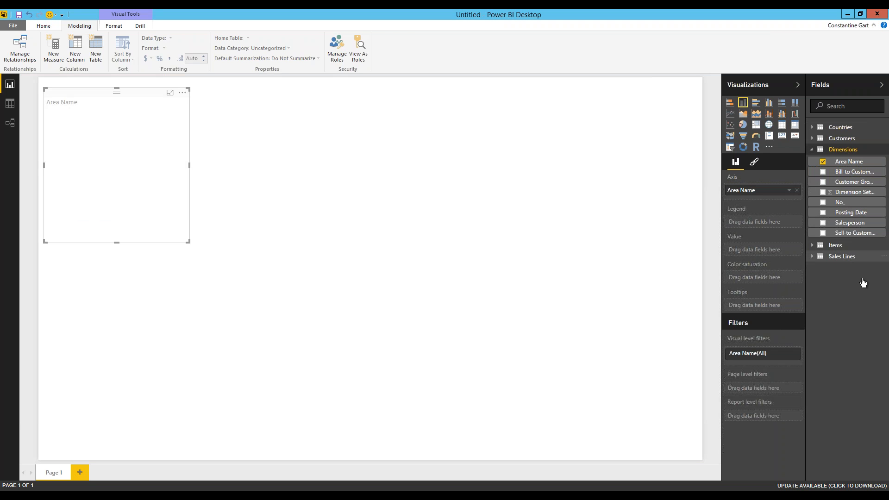
left_click(851, 260)
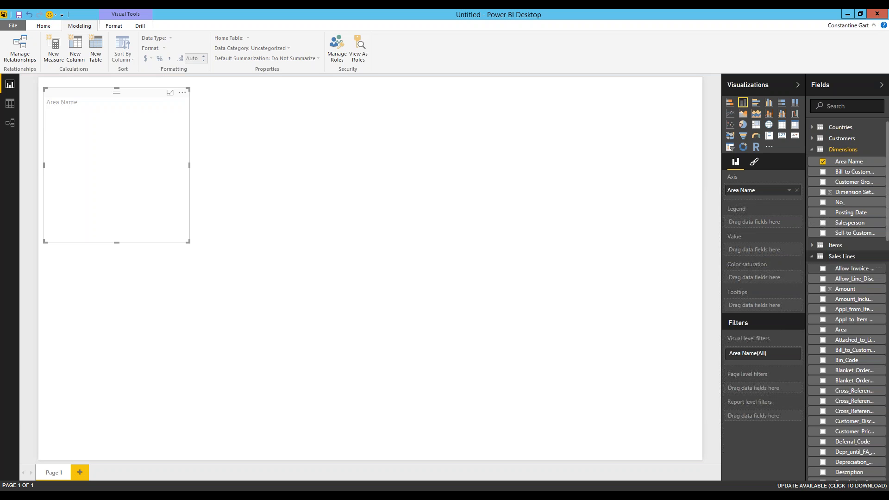
left_click_drag(846, 290, 773, 252)
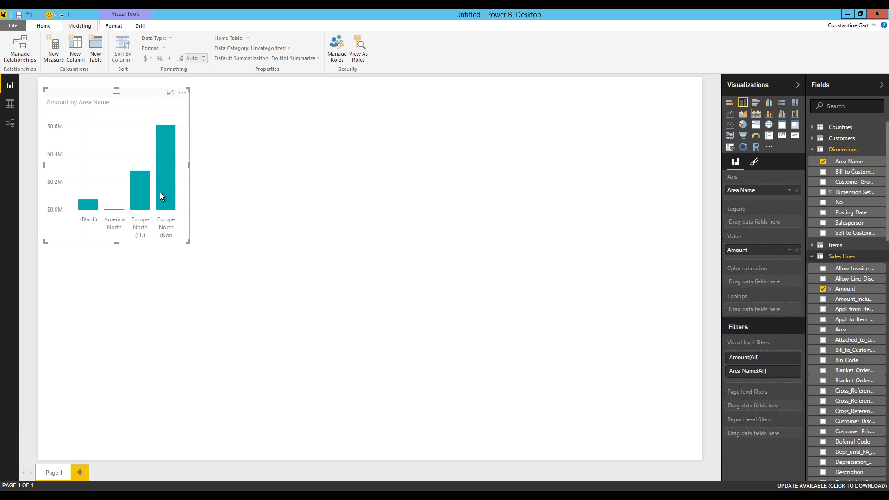
mouse_move(159, 192)
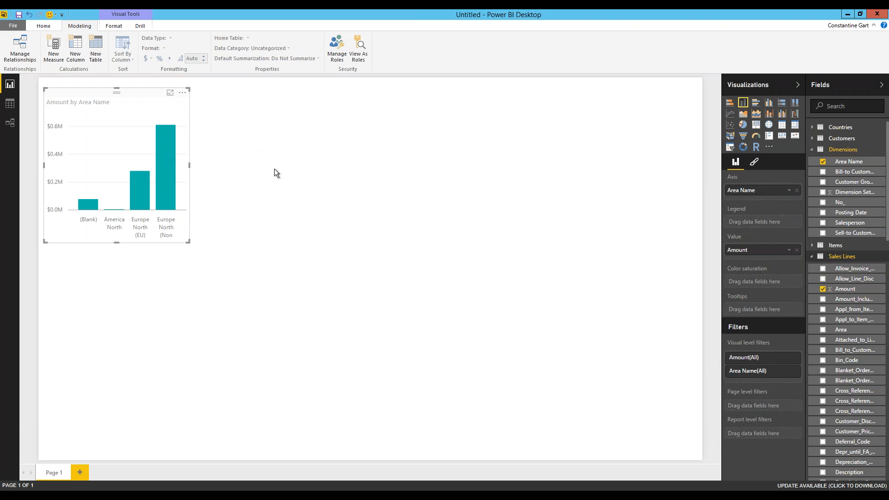
left_click(249, 123)
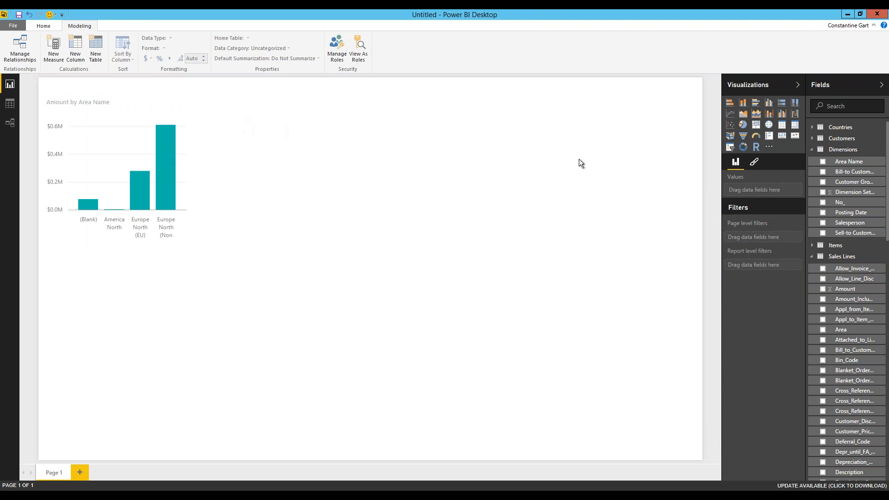
- Place a pie chart beside the column chart with Salesperson as legend and Amount as values
left_click(743, 125)
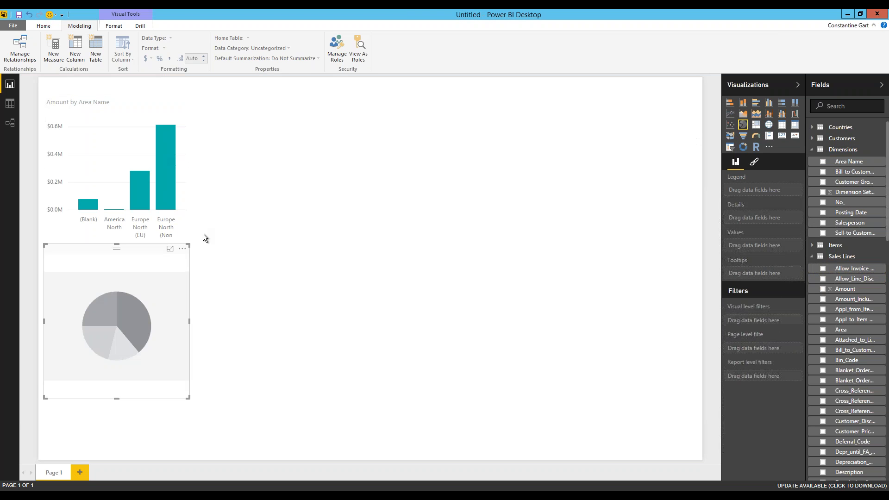
left_click_drag(178, 261, 337, 96)
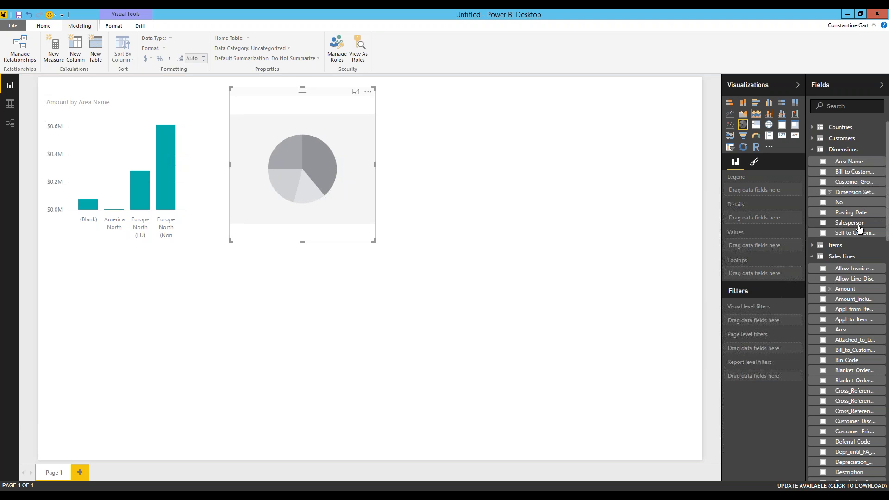
left_click_drag(860, 230, 779, 193)
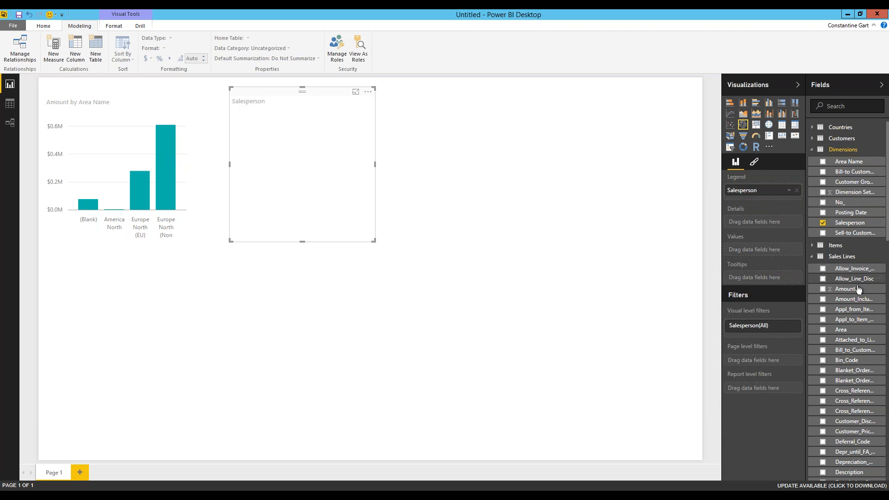
left_click_drag(857, 289, 759, 249)
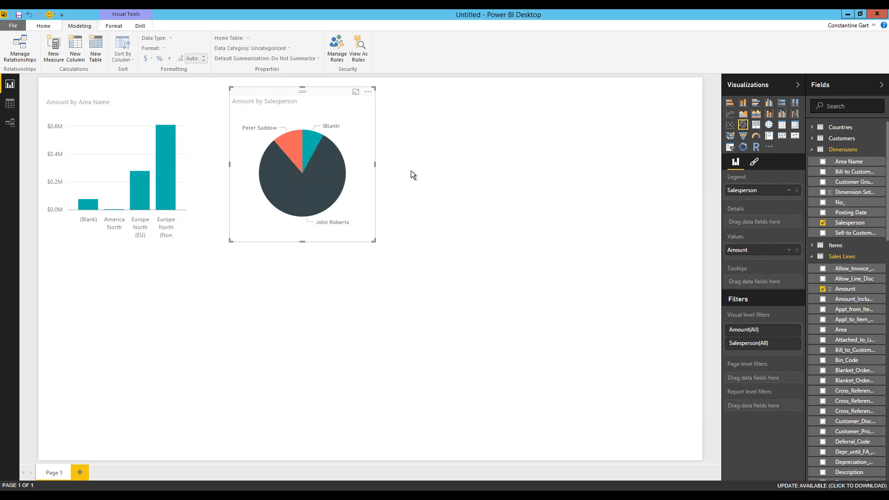
left_click(655, 179)
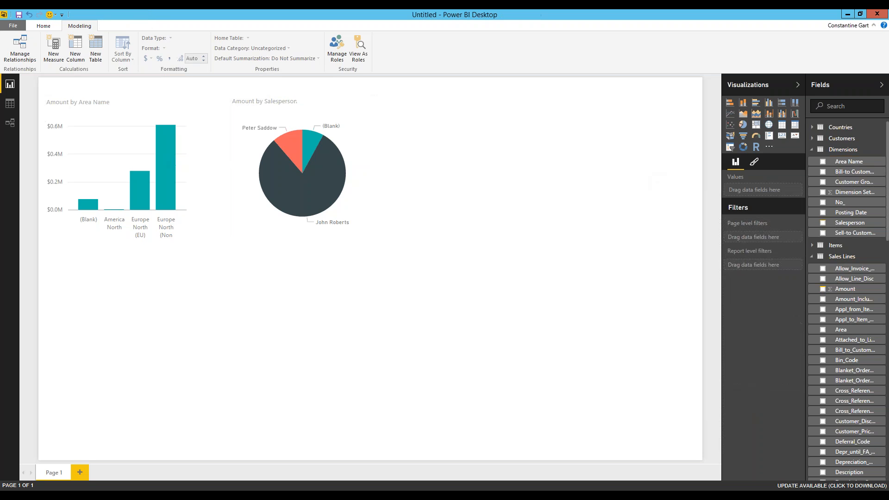
left_click(768, 124)
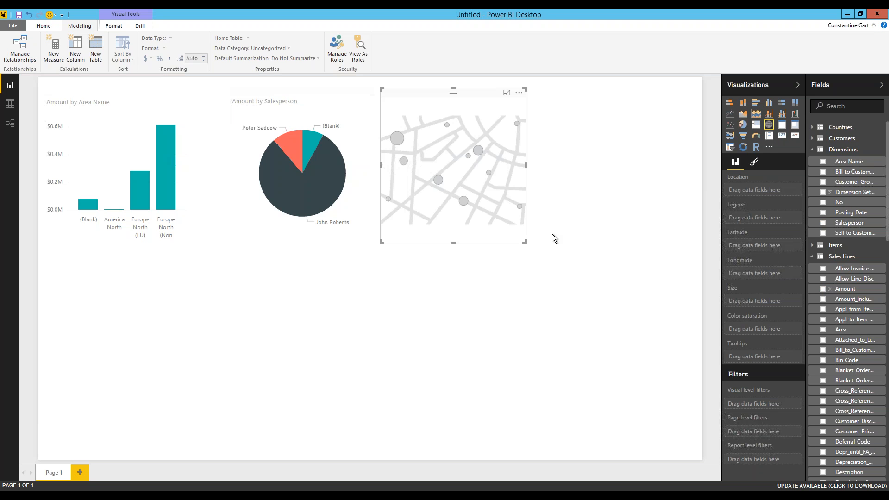
- Enlarge the map and plot Countries Name, with Amount setting bubble size and colour saturation
left_click_drag(526, 242, 594, 254)
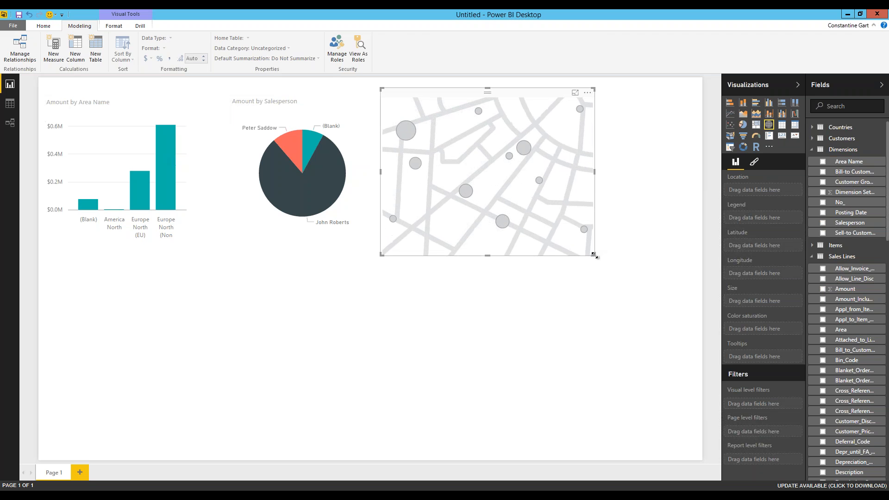
left_click(835, 149)
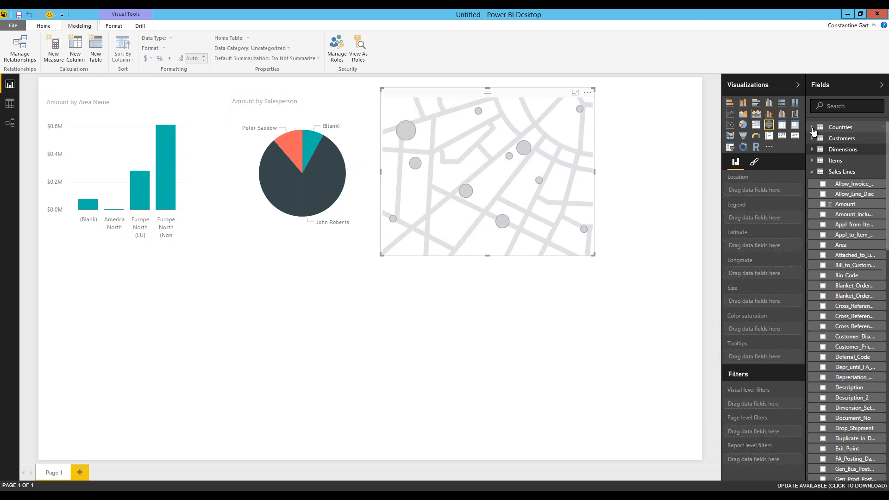
left_click(842, 128)
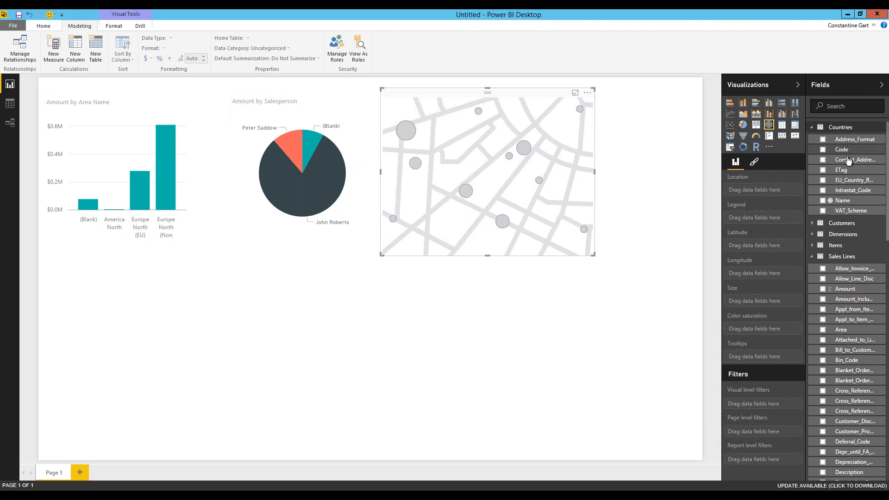
left_click_drag(845, 200, 780, 194)
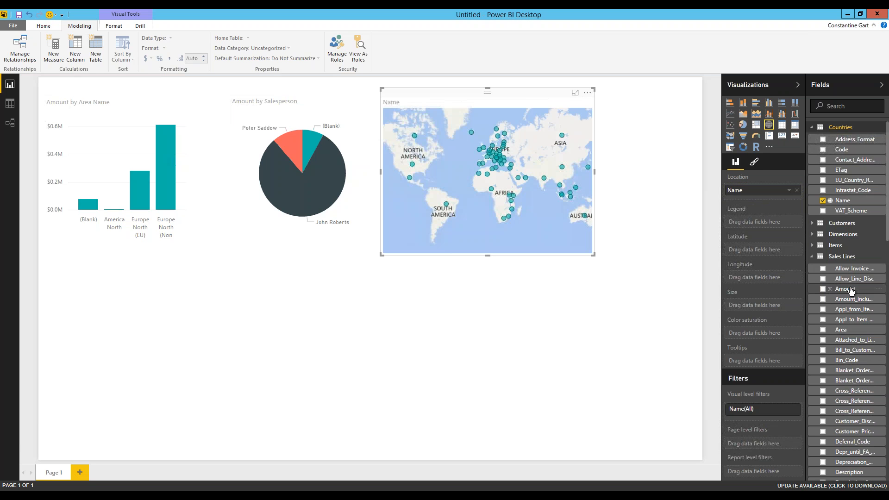
left_click_drag(850, 289, 777, 306)
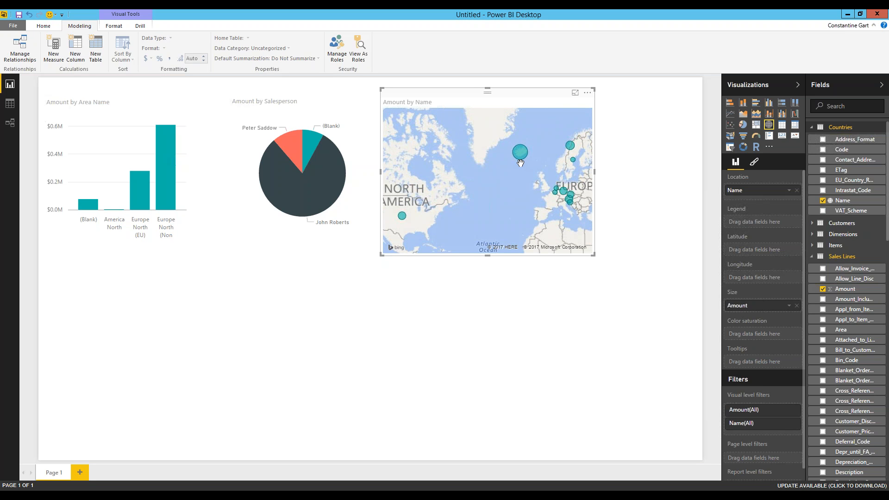
mouse_move(518, 156)
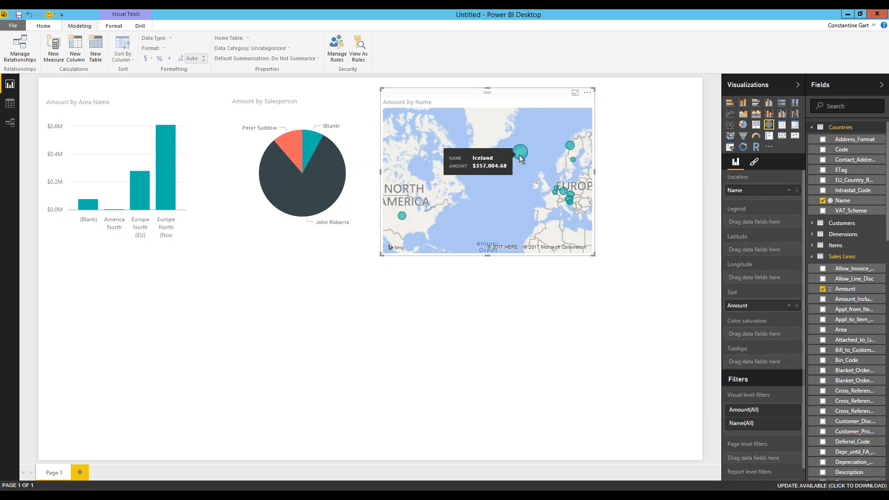
mouse_move(401, 218)
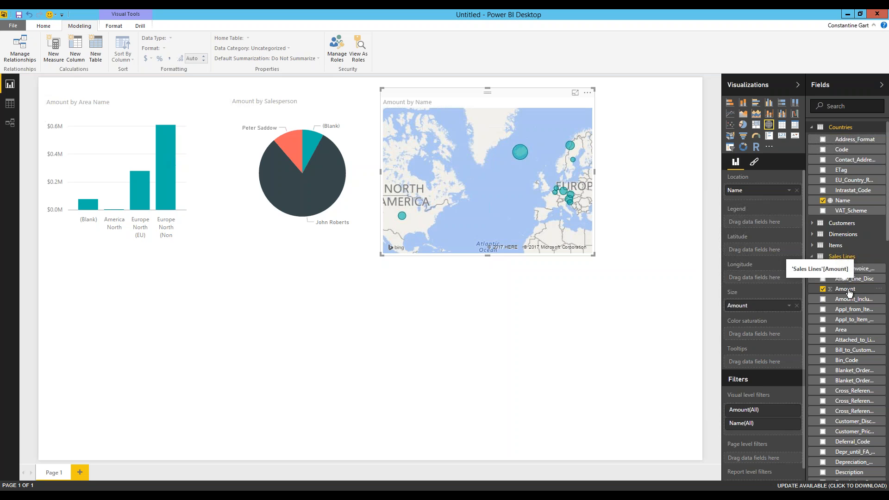
left_click_drag(848, 292, 772, 336)
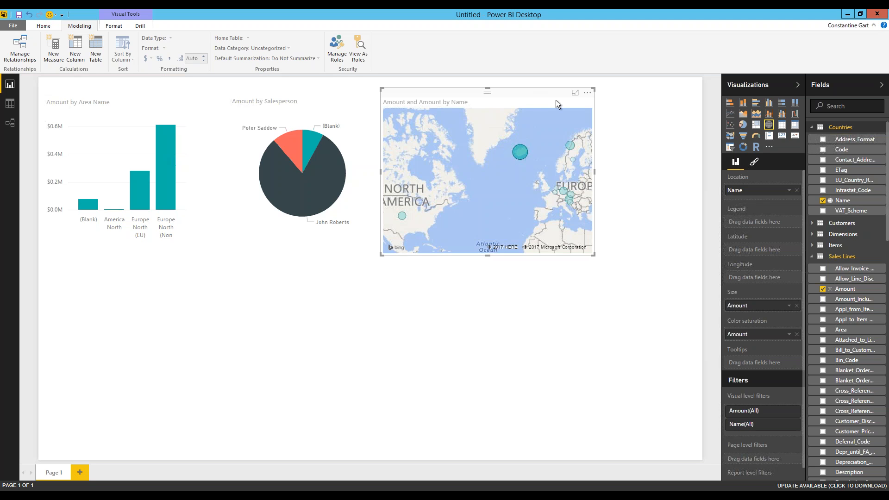
left_click(754, 163)
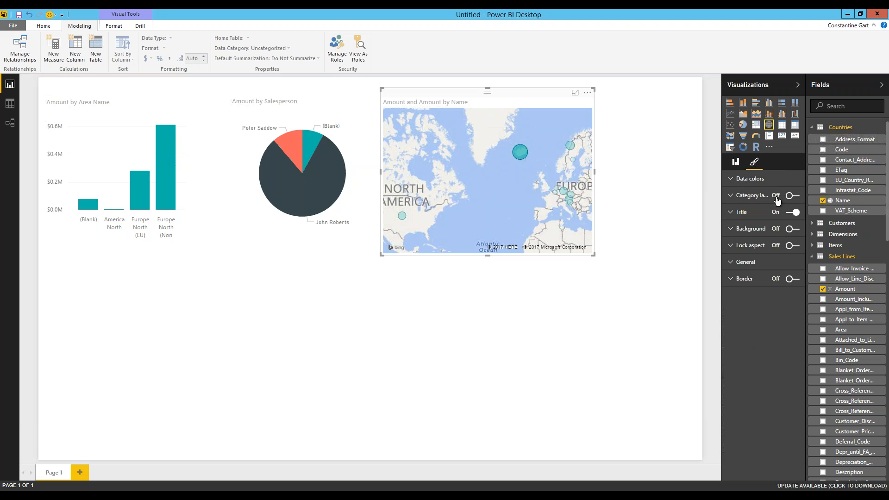
- Turn on diverging map colours with a yellow minimum and red maximum, and enable category labels
left_click(741, 183)
left_click(773, 197)
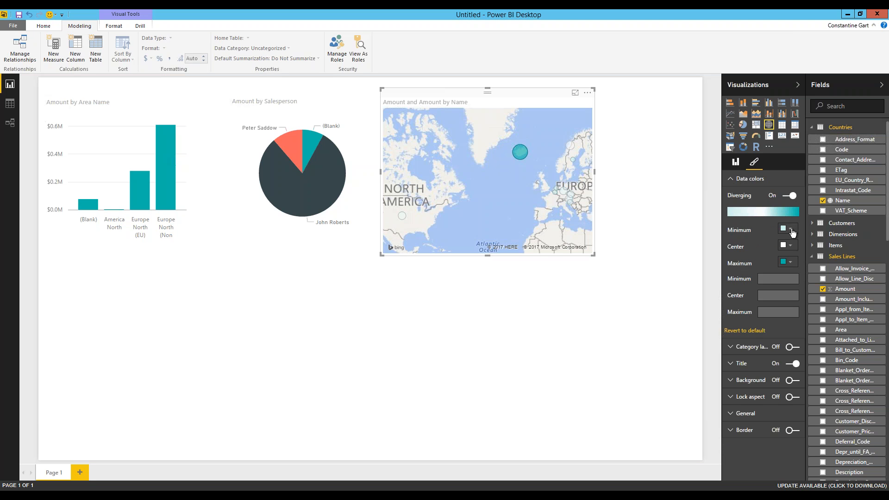
left_click(791, 229)
left_click(762, 251)
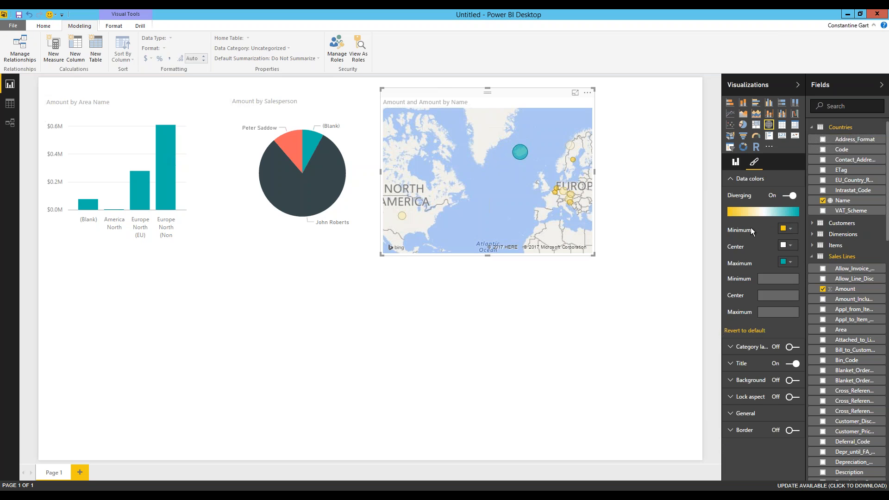
left_click(790, 259)
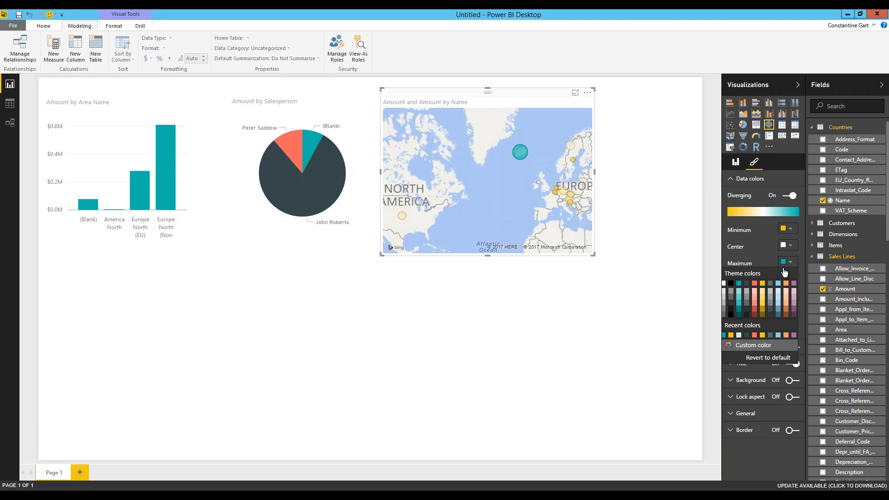
left_click(755, 284)
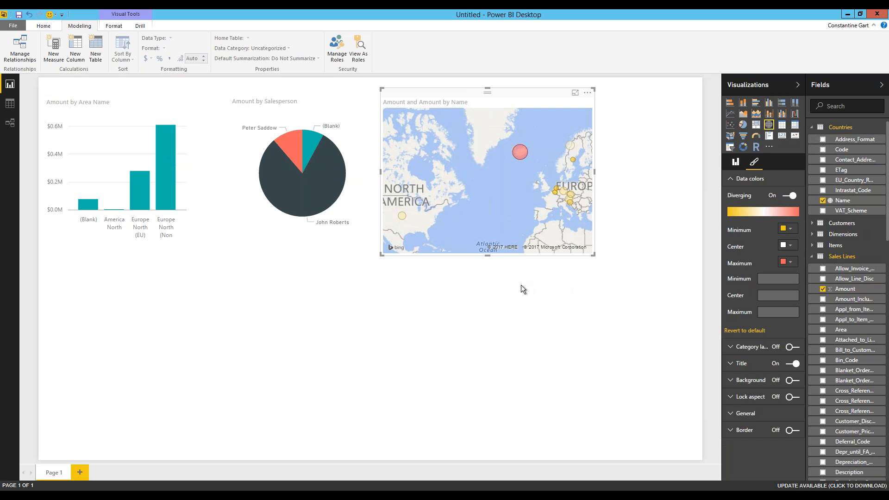
left_click(792, 347)
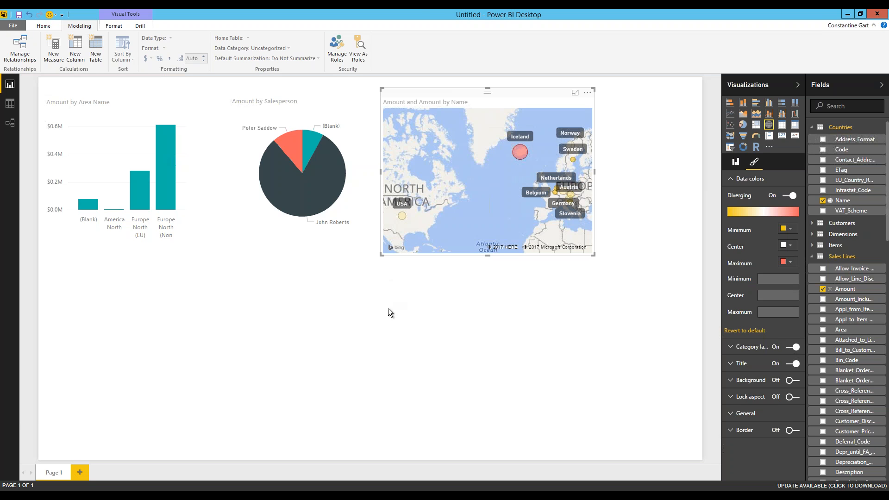
left_click(104, 312)
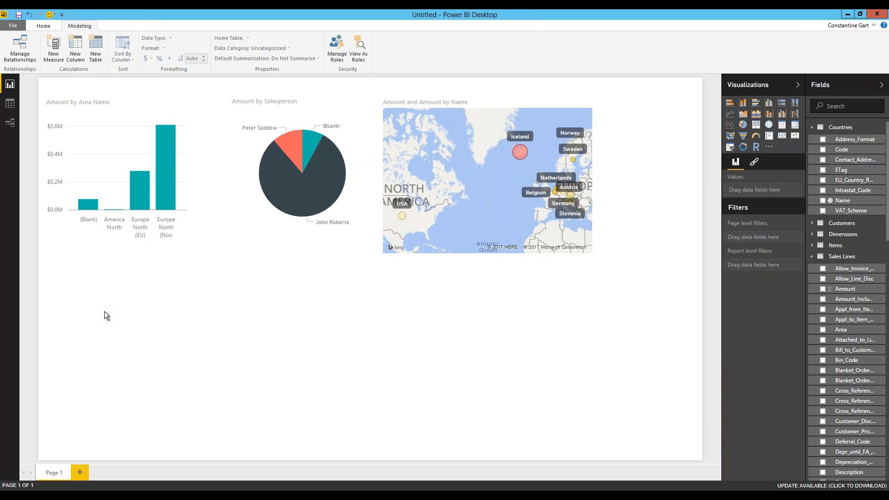
- Add a widened treemap grouped by Items Description, sized by Amount, with data labels on
left_click(756, 126)
left_click_drag(190, 333, 374, 329)
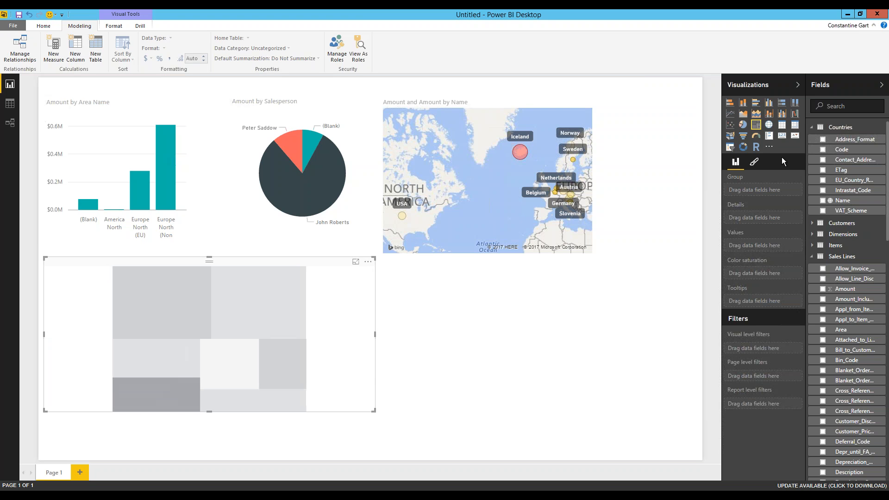
left_click(811, 128)
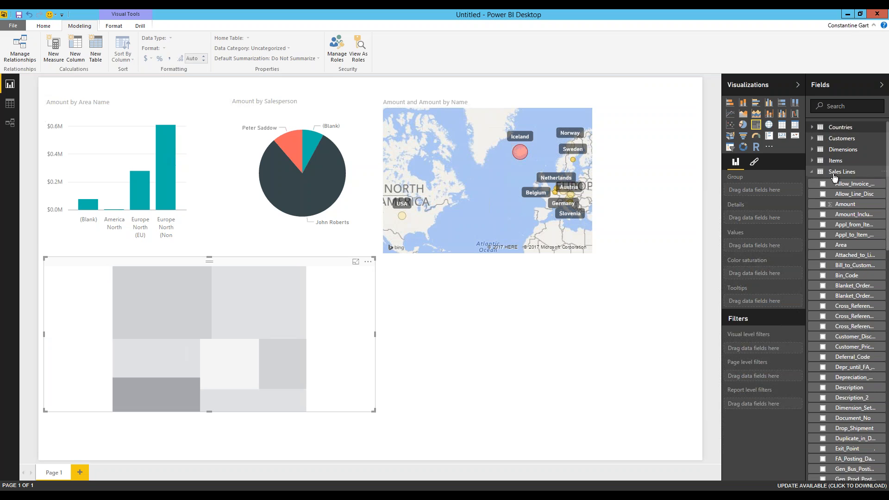
left_click(812, 162)
left_click_drag(847, 173, 774, 194)
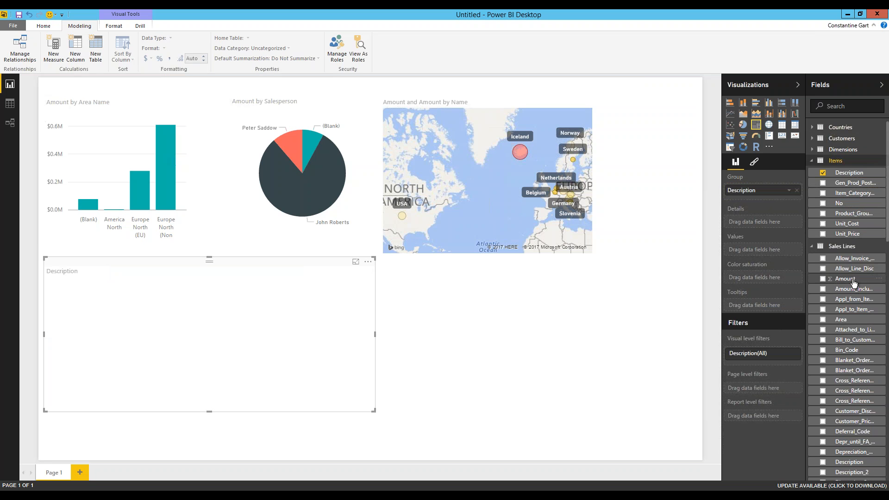
left_click_drag(853, 282, 781, 250)
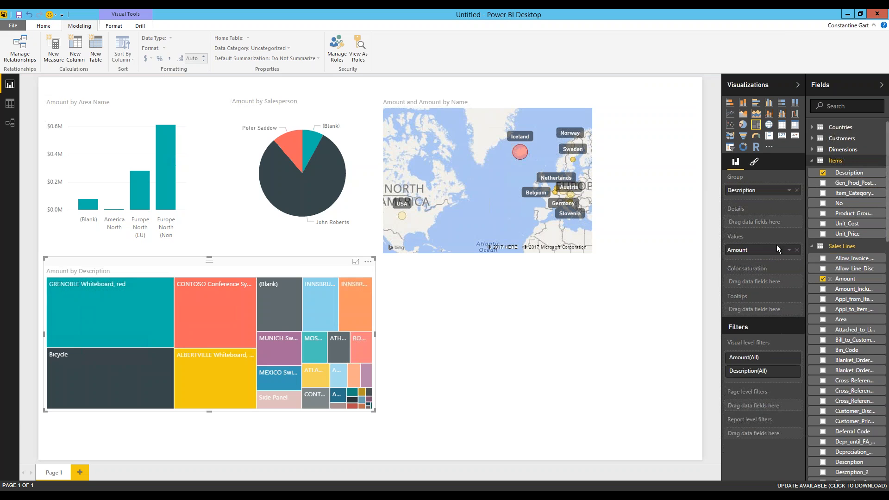
left_click(754, 161)
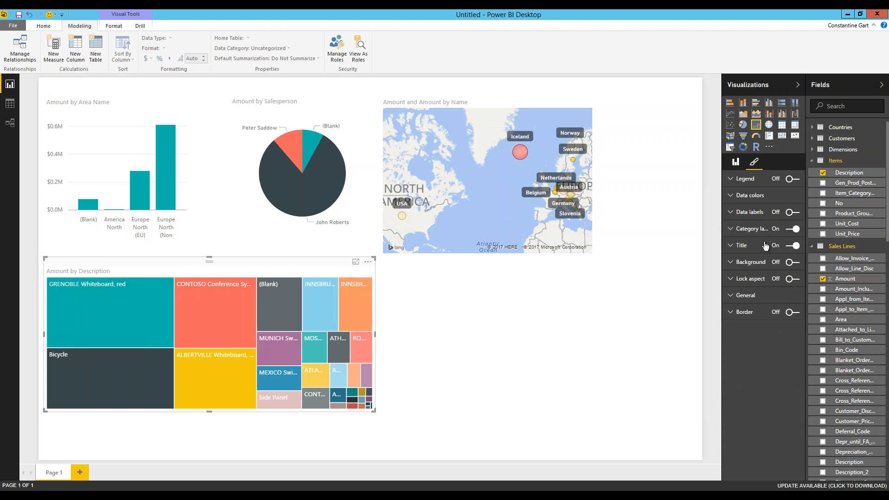
left_click(796, 216)
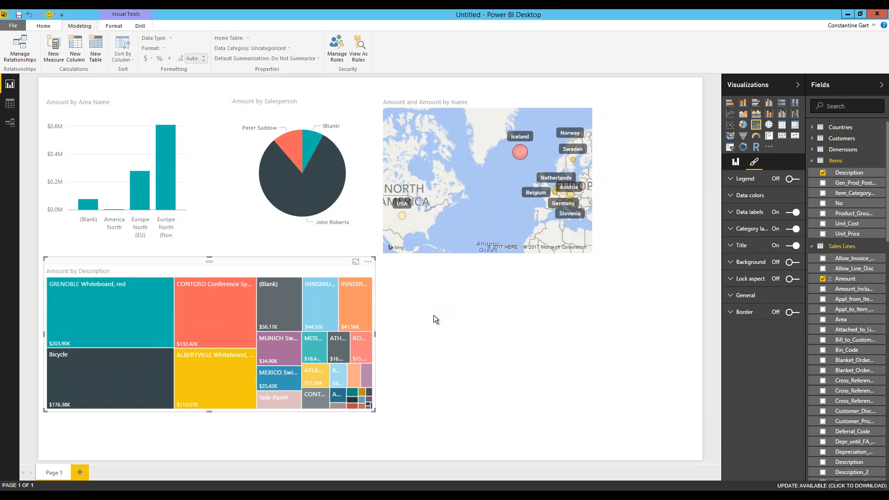
left_click(423, 296)
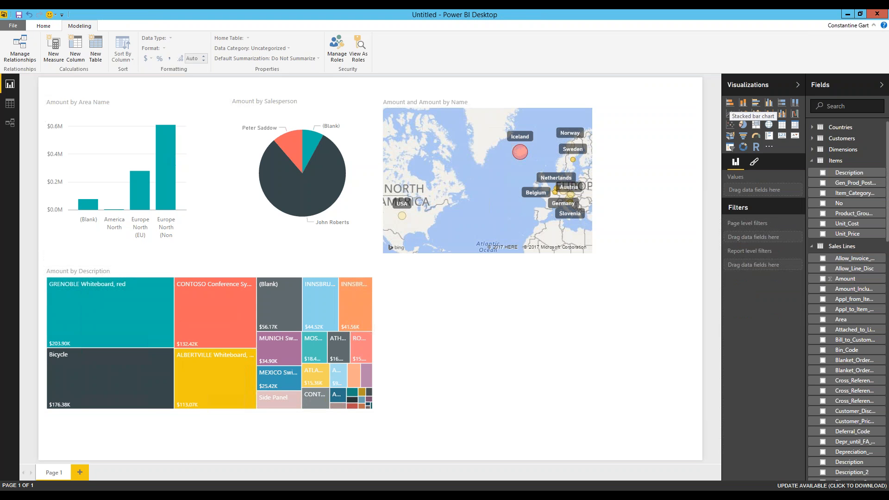
- Add a widened stacked bar chart with customer Name as categories and Amount as bar length
left_click(730, 102)
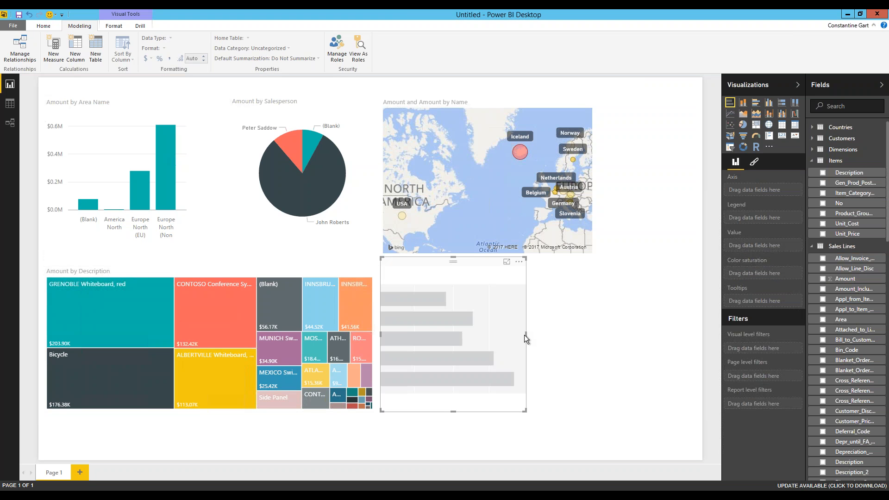
left_click_drag(526, 334, 585, 333)
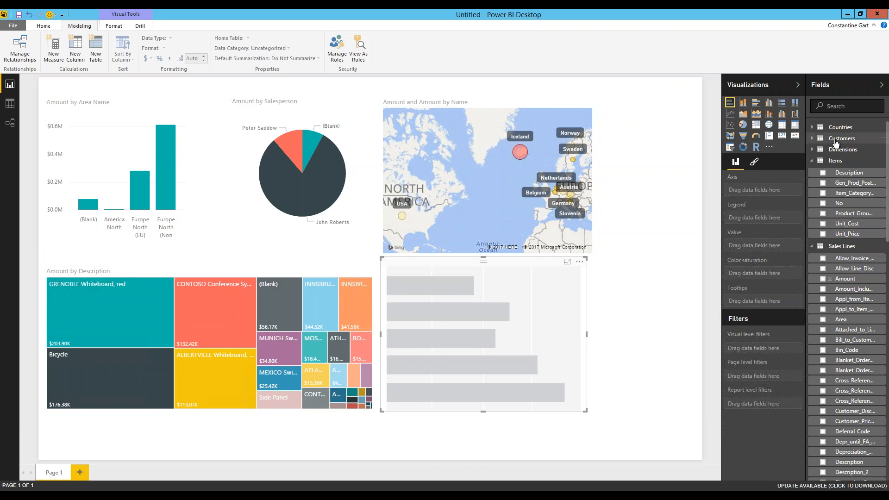
left_click(843, 139)
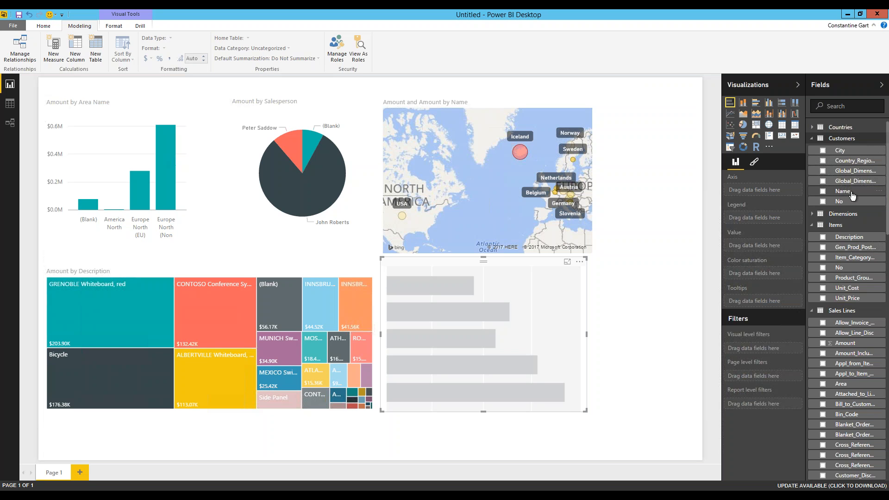
left_click_drag(801, 192, 787, 189)
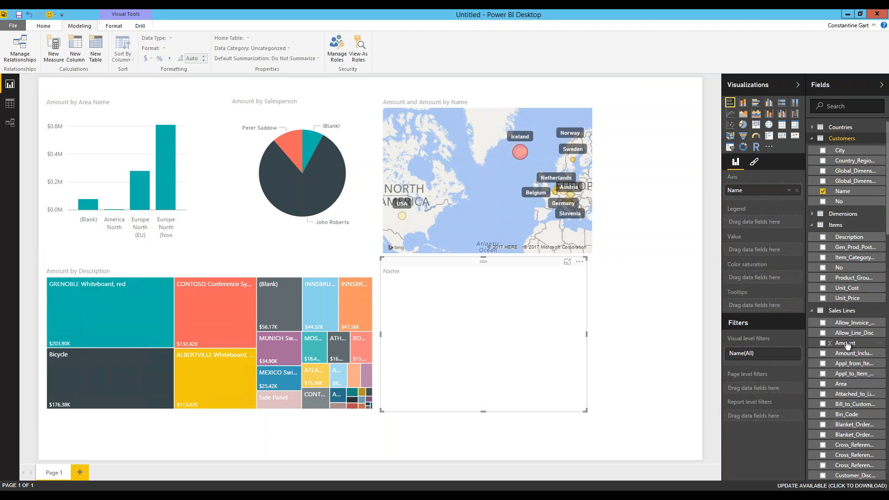
left_click_drag(845, 345, 775, 254)
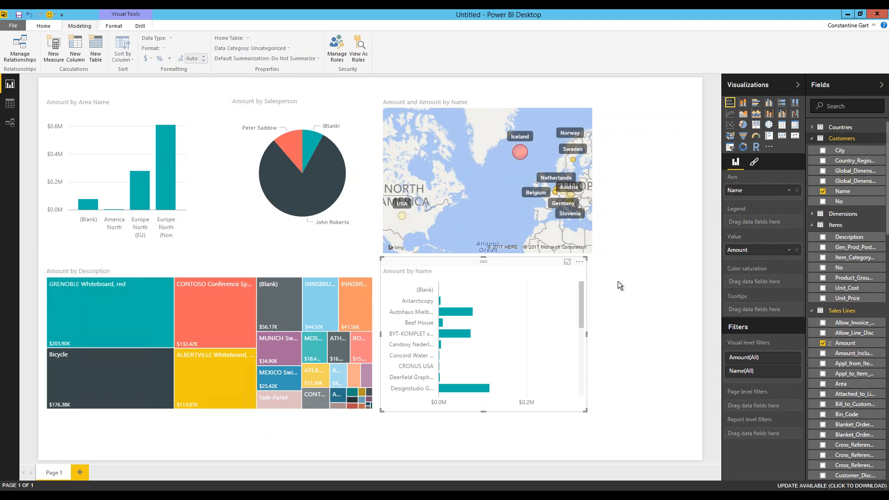
- Sort the bars by Amount, largest first, and turn on data labels
left_click(579, 261)
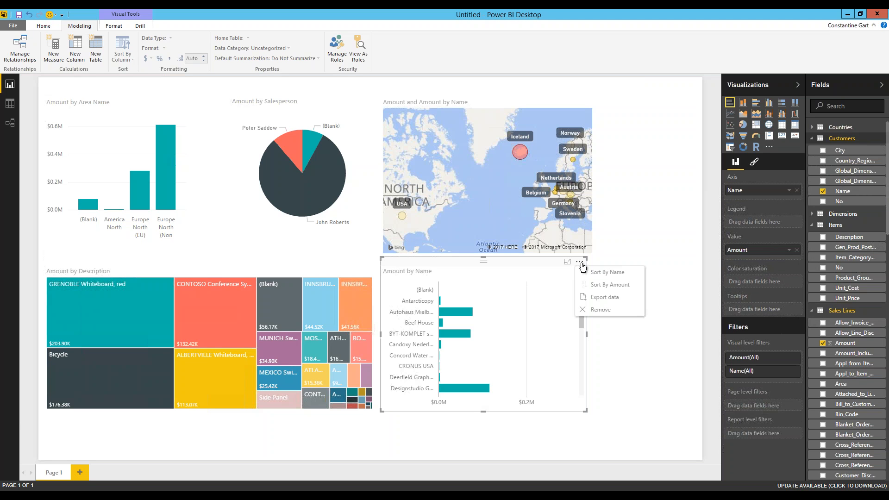
left_click(602, 285)
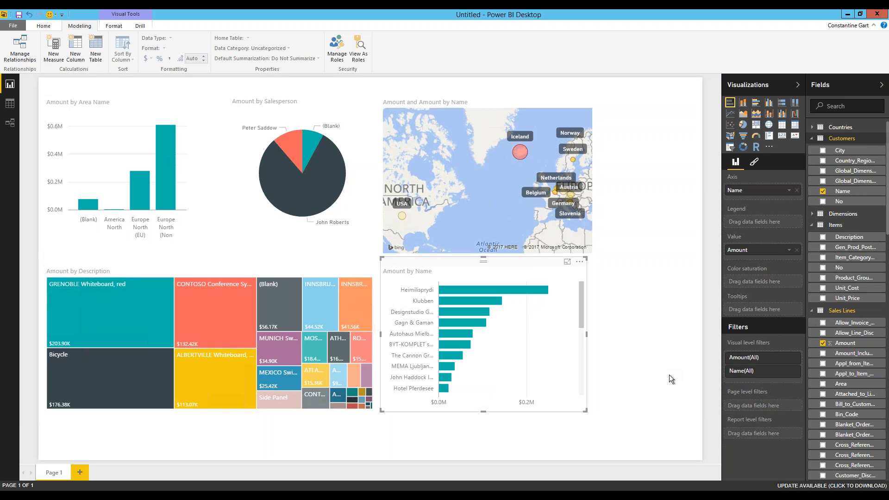
left_click(753, 161)
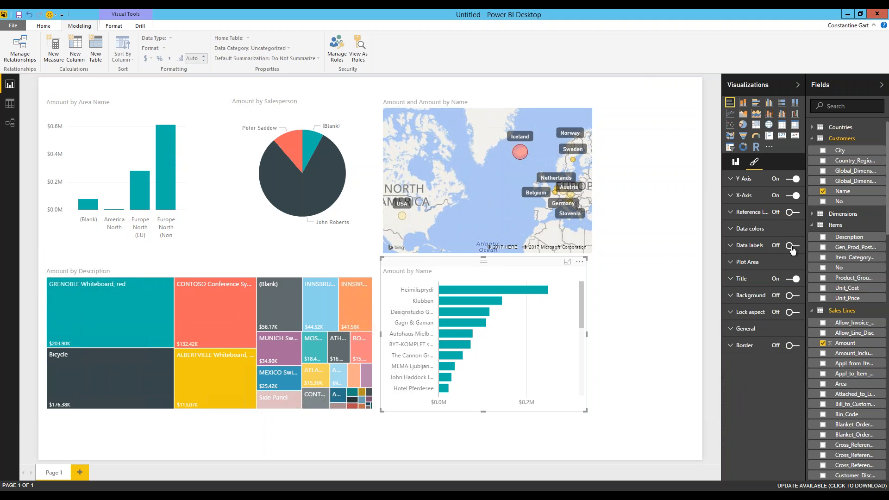
left_click(792, 247)
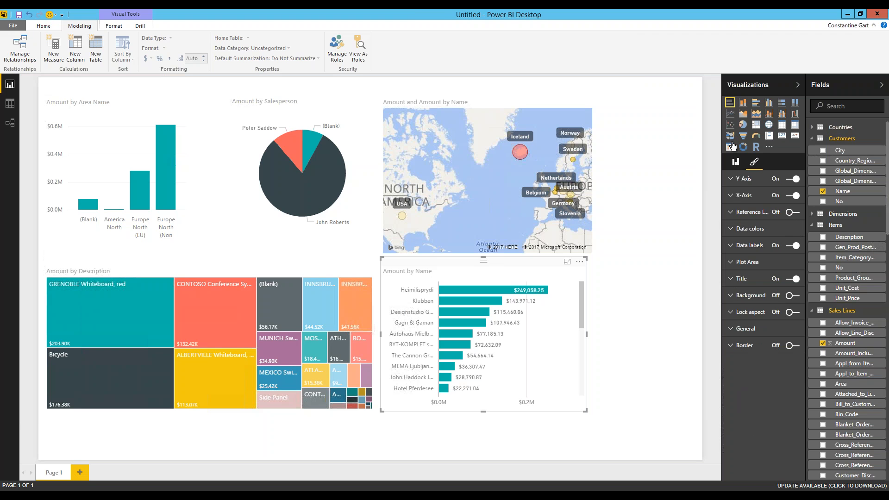
left_click(653, 255)
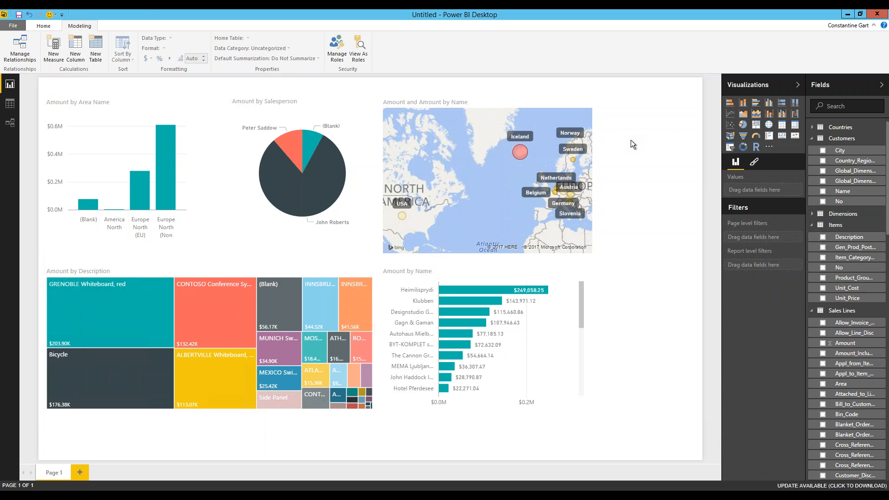
- Save the report as 'Quick Sales Dashboard', publish it to Power BI, and view it online
left_click(51, 25)
left_click(381, 47)
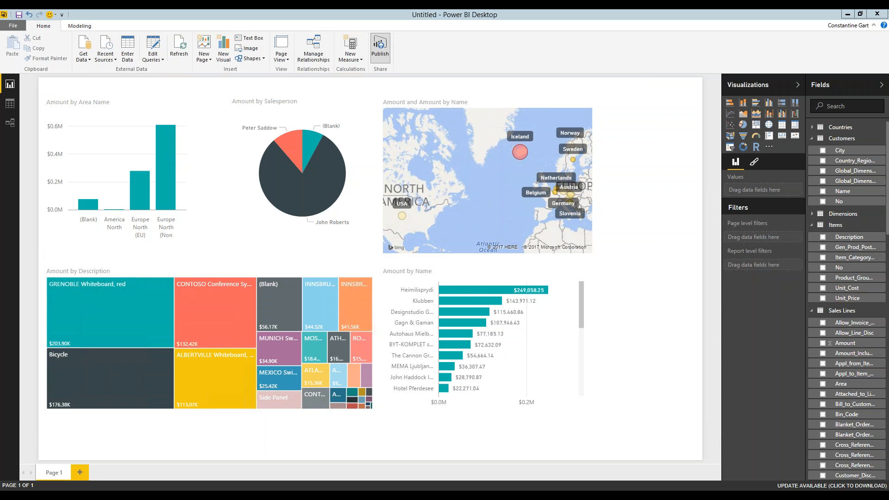
left_click(489, 270)
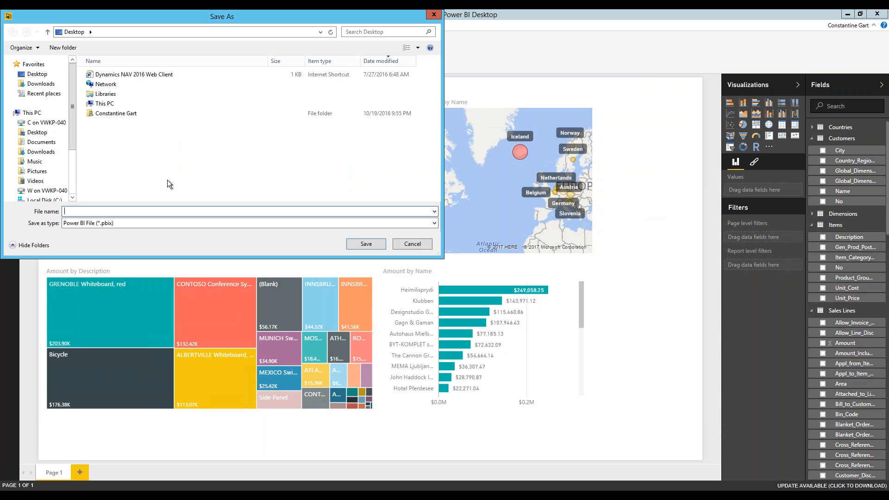
type("Quick Sales Dashboard")
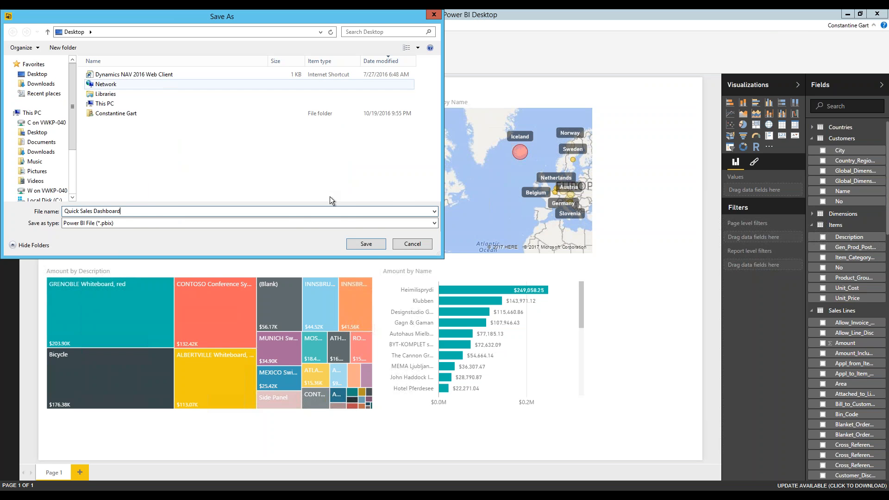
left_click(370, 245)
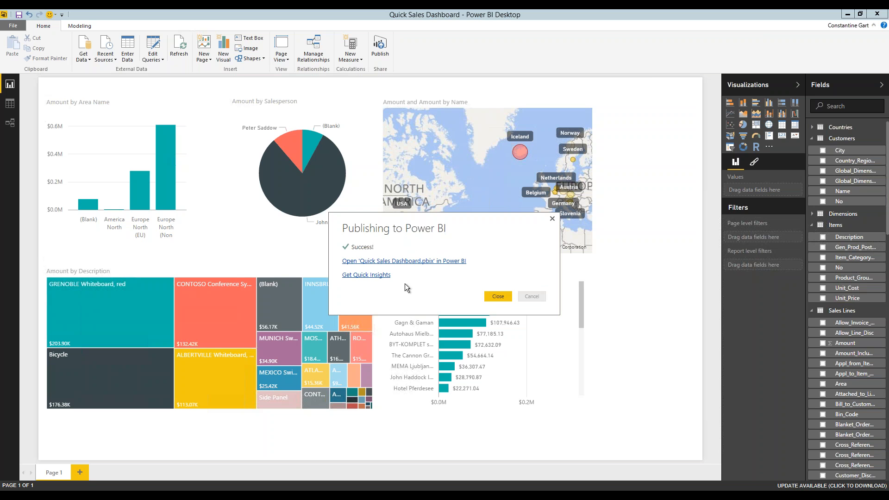
left_click(437, 262)
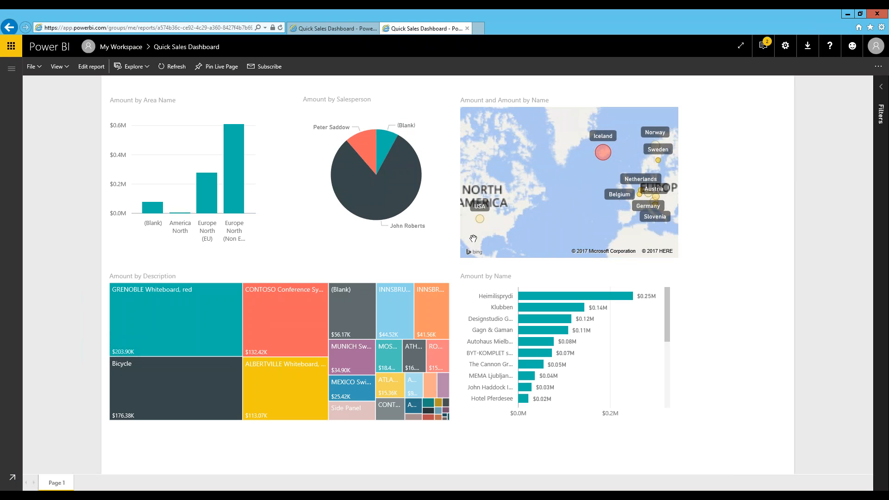
mouse_move(228, 145)
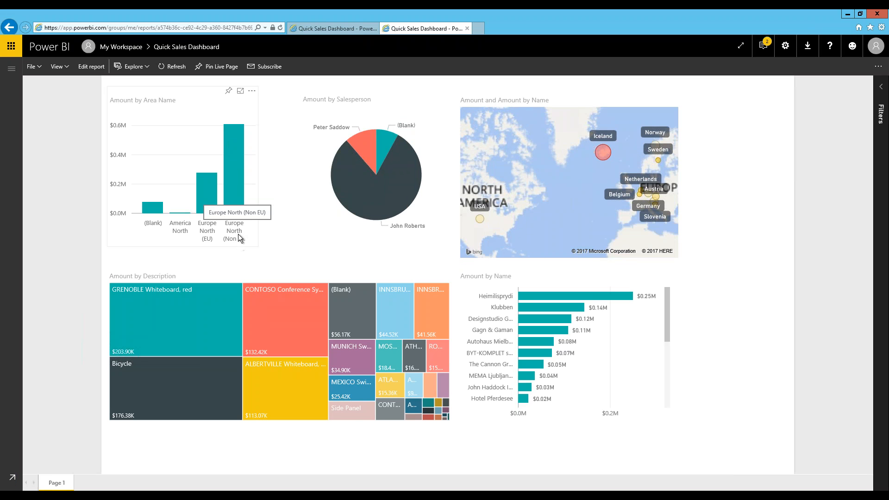
left_click(235, 155)
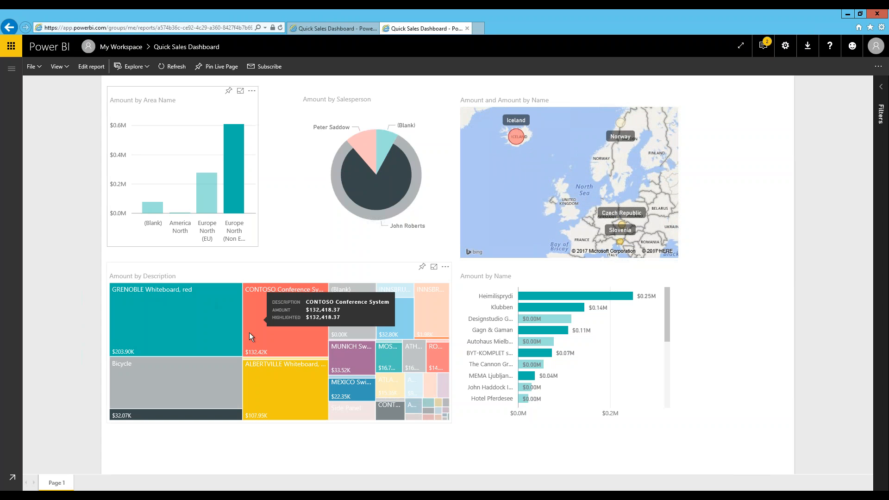
mouse_move(223, 324)
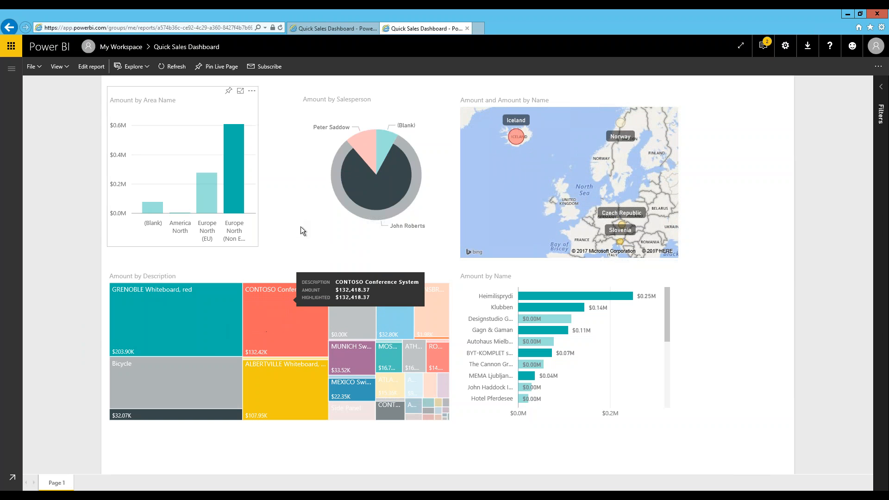
mouse_move(238, 177)
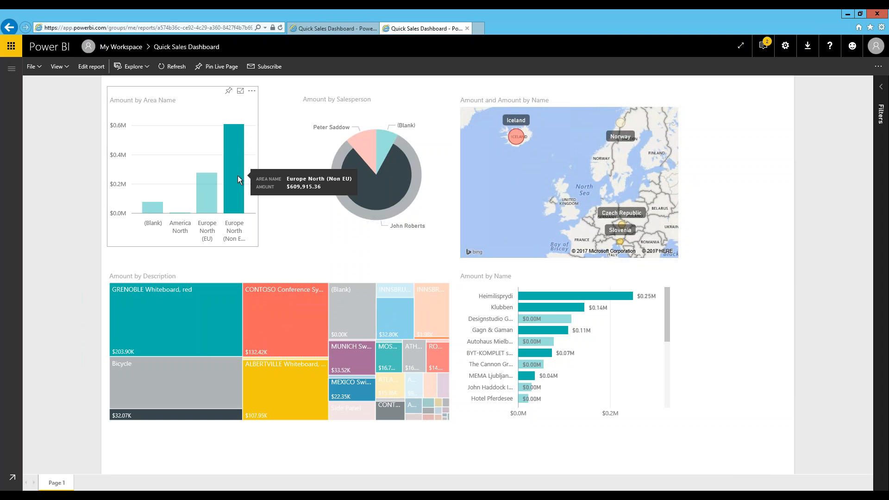
left_click(238, 178)
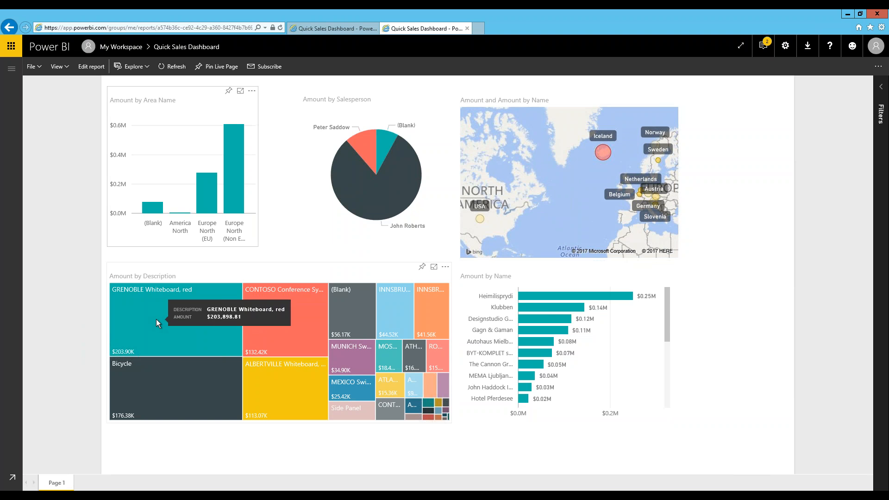
mouse_move(389, 198)
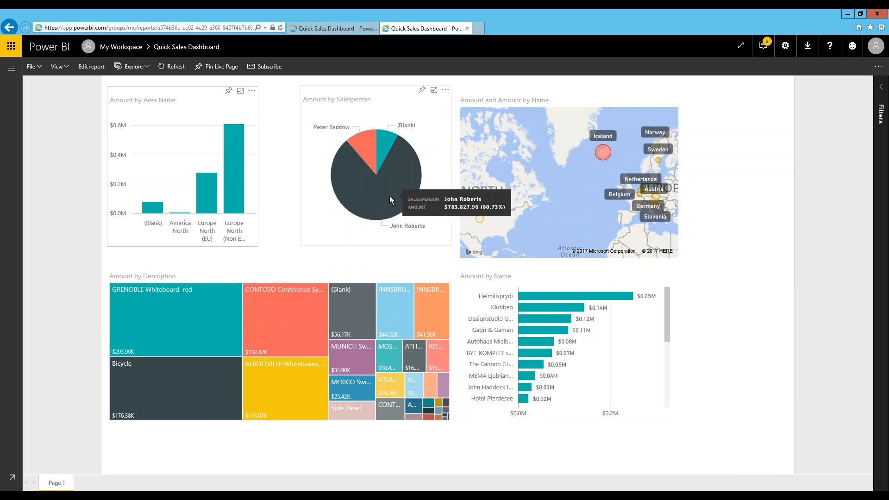
left_click(389, 196)
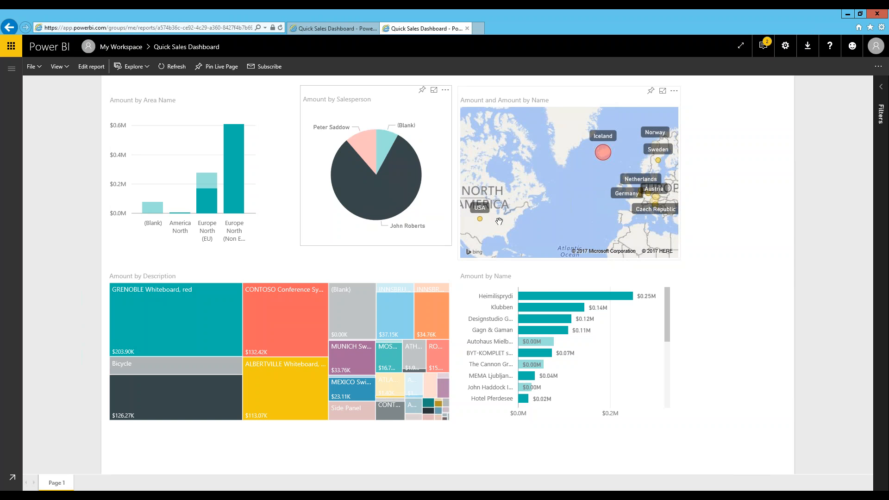
left_click(382, 204)
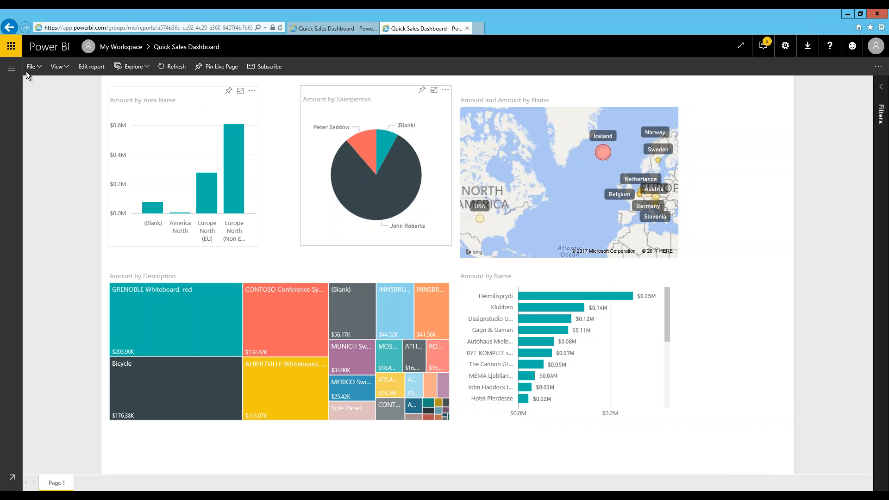
- Pin the current report page live to a new dashboard named 'Quick Sales Dashboard'
left_click(12, 68)
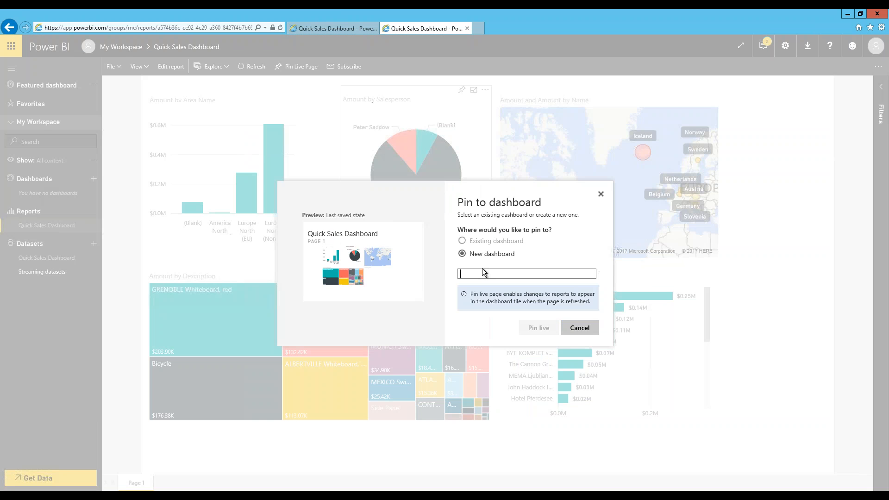
type("Quick ")
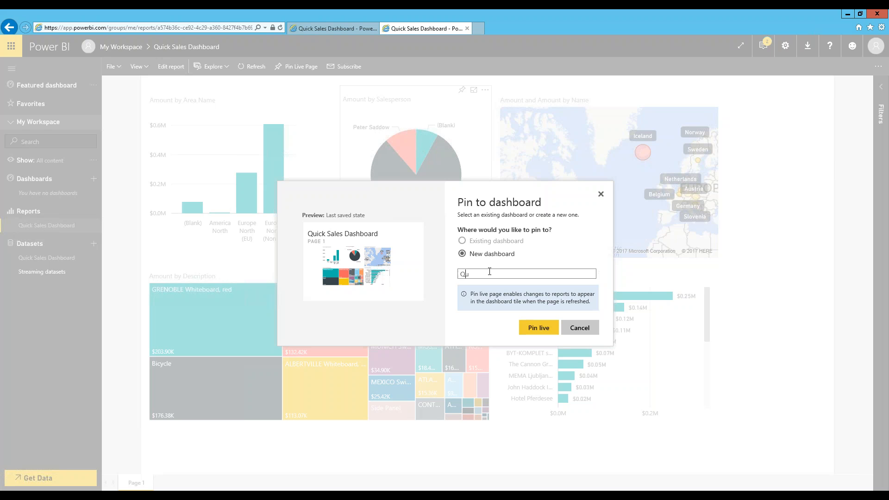
type("Sales Dashboard")
left_click(546, 327)
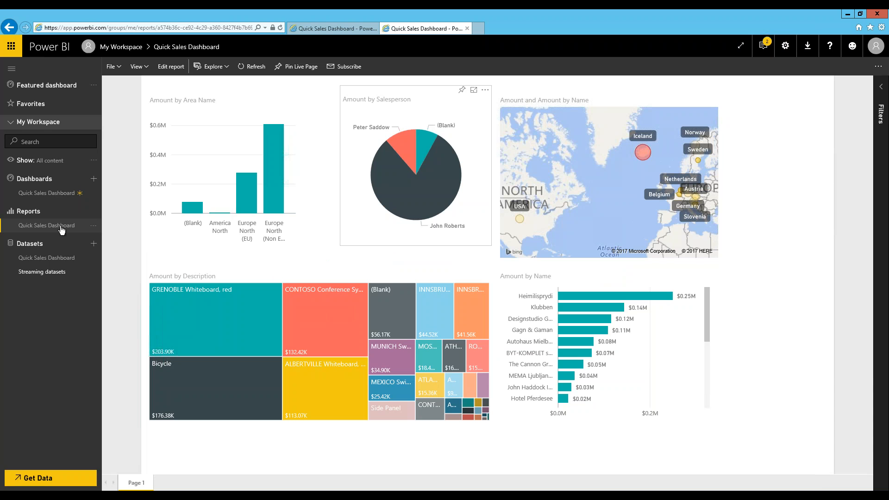
- Share the Quick Sales Dashboard with a colleague picked from the name suggestions
left_click(63, 194)
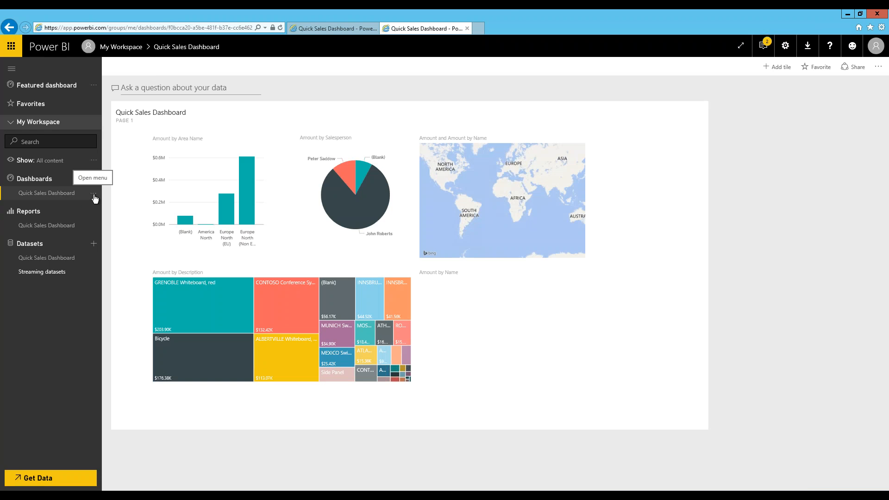
left_click(93, 194)
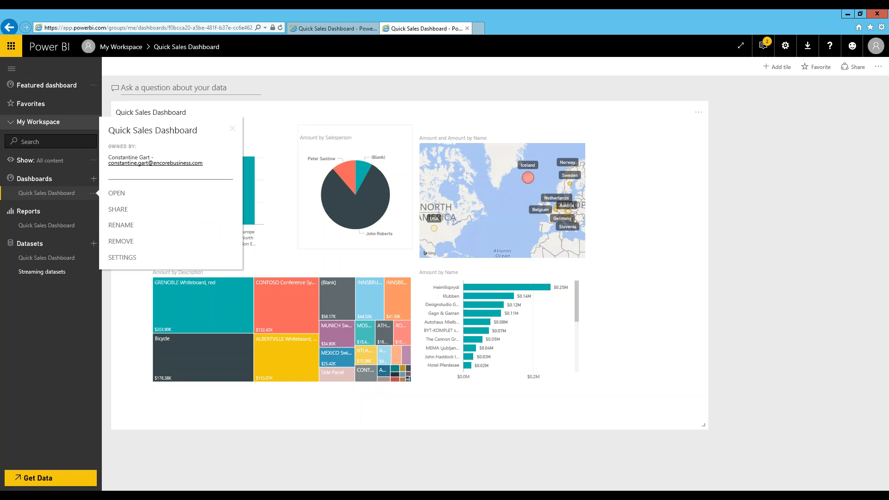
left_click(129, 210)
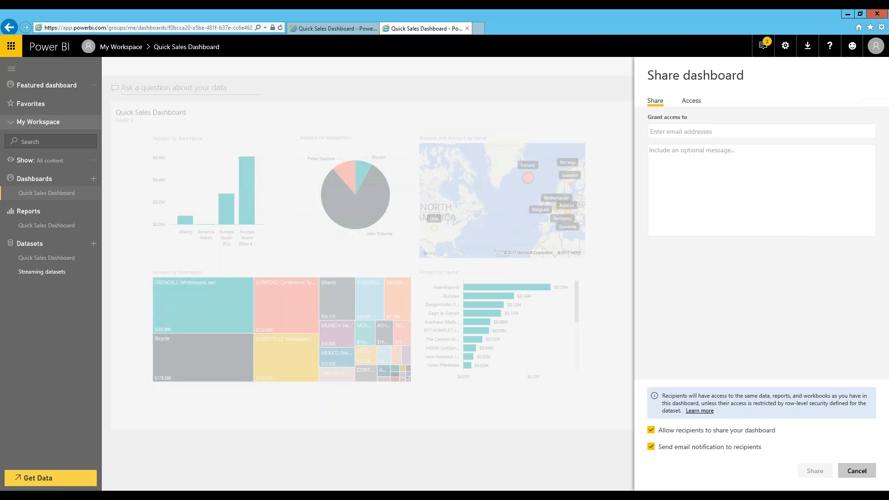
left_click(697, 131)
type("constantin")
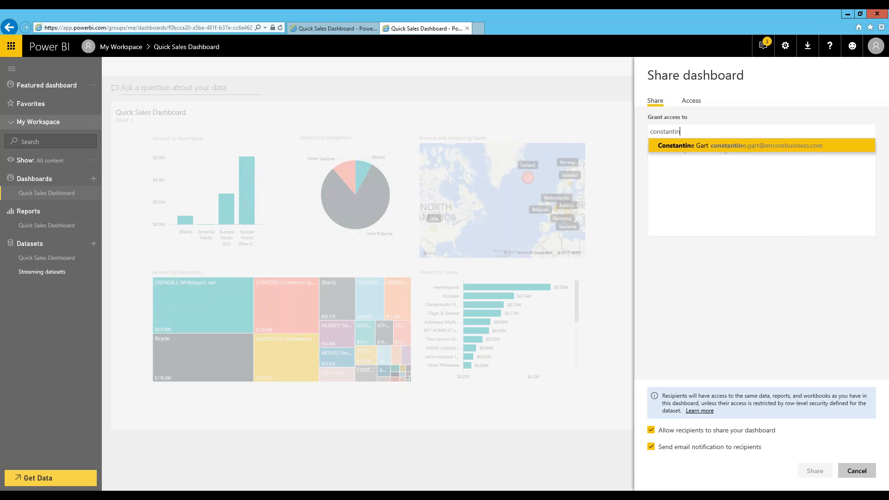
left_click(697, 145)
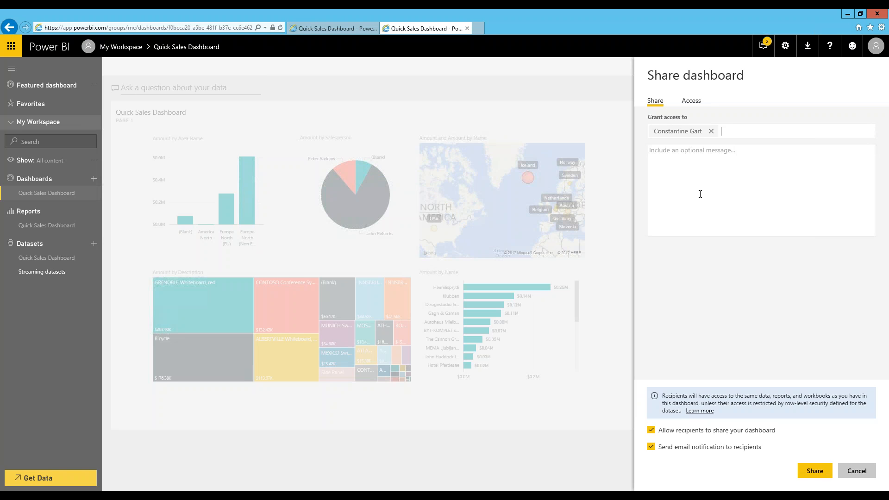
left_click(815, 470)
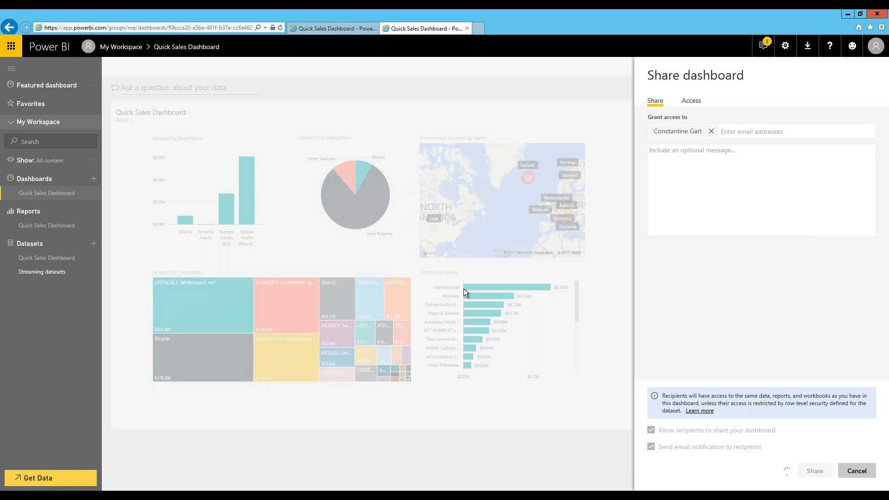